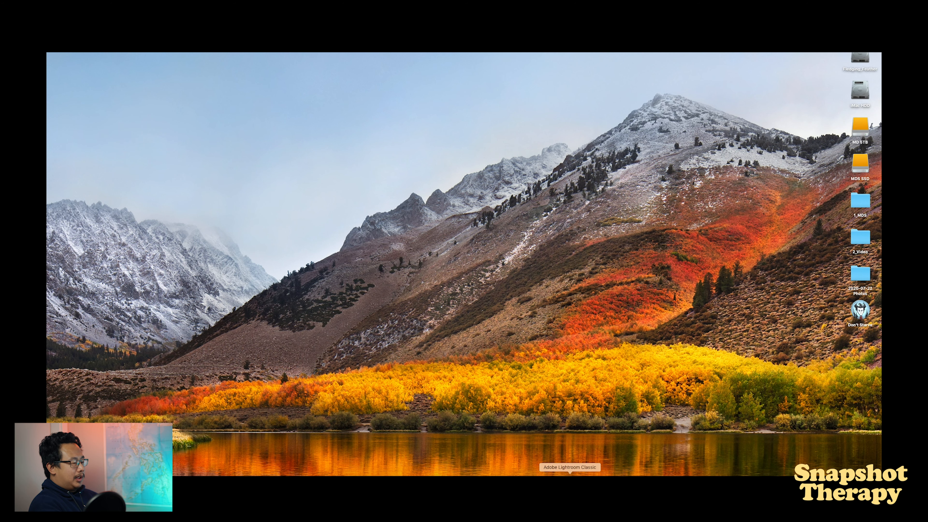
# Launch Adobe Lightroom Classic and start a new catalog in place of the missing one.
pyautogui.click(571, 487)
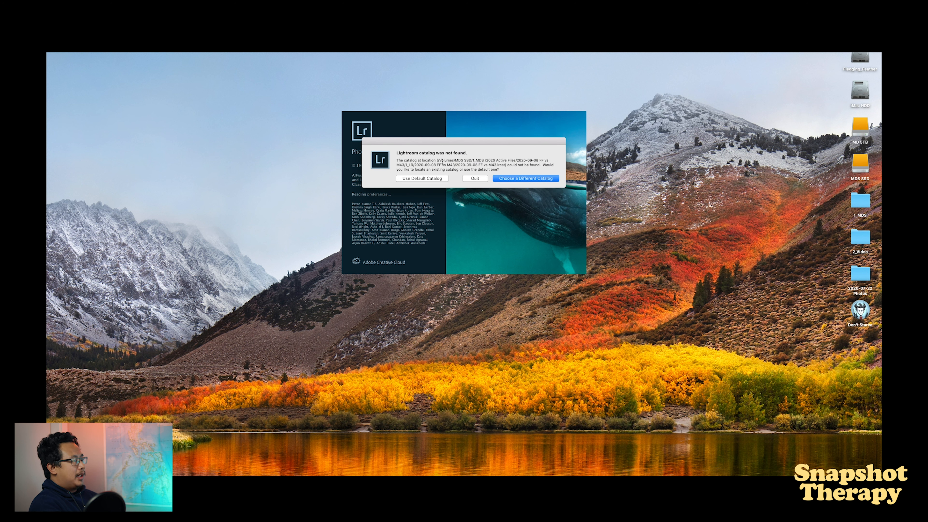
pyautogui.click(528, 179)
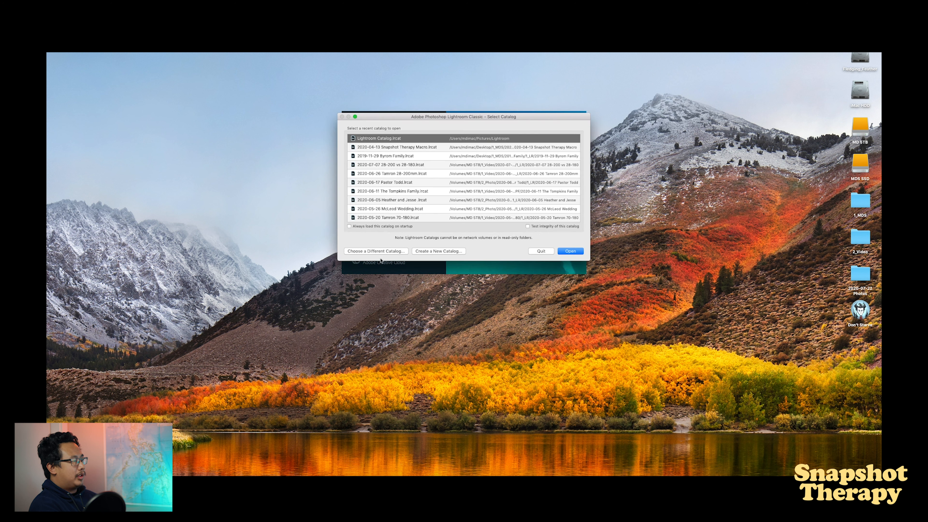
pyautogui.click(429, 251)
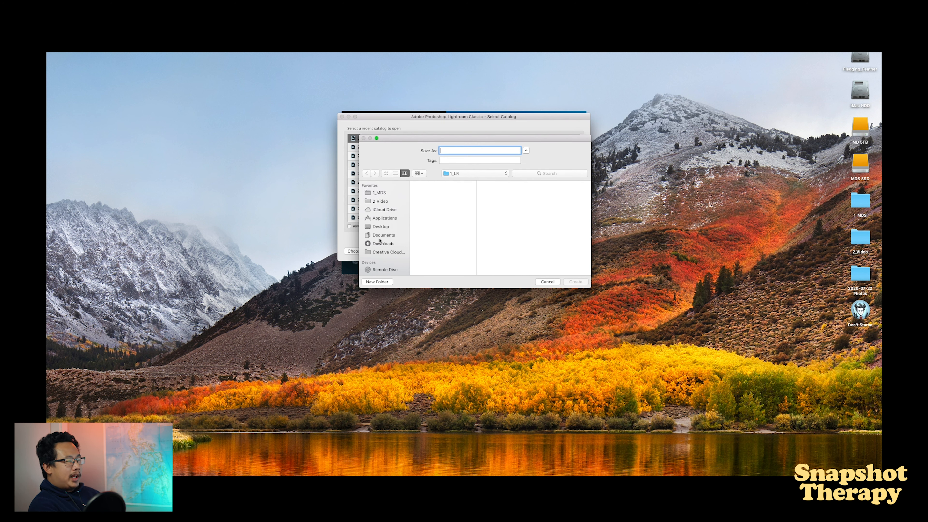
# Set the new catalog's location to MDS SSD > 1_MDS > 2020 Active Files > 2020-09-08 FF vs M43 > 1_LR.
pyautogui.scroll(-4, 383, 248)
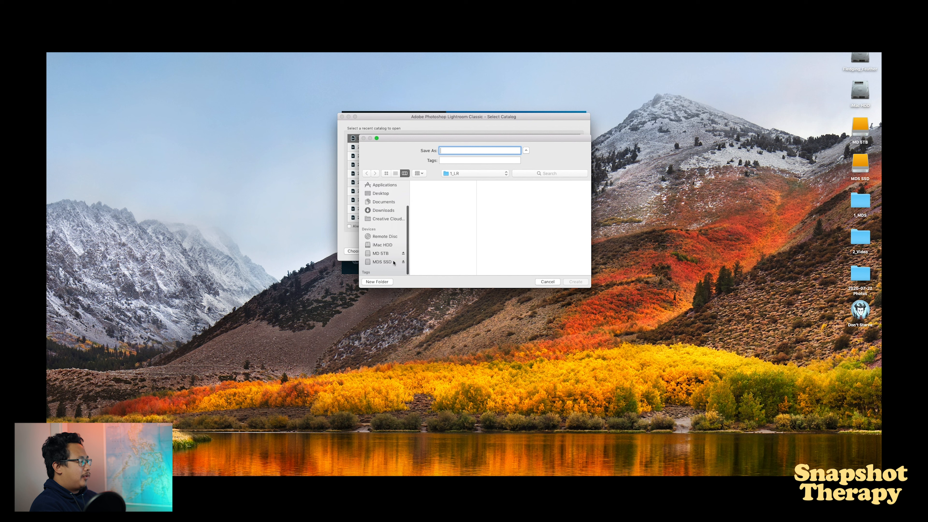
pyautogui.click(381, 263)
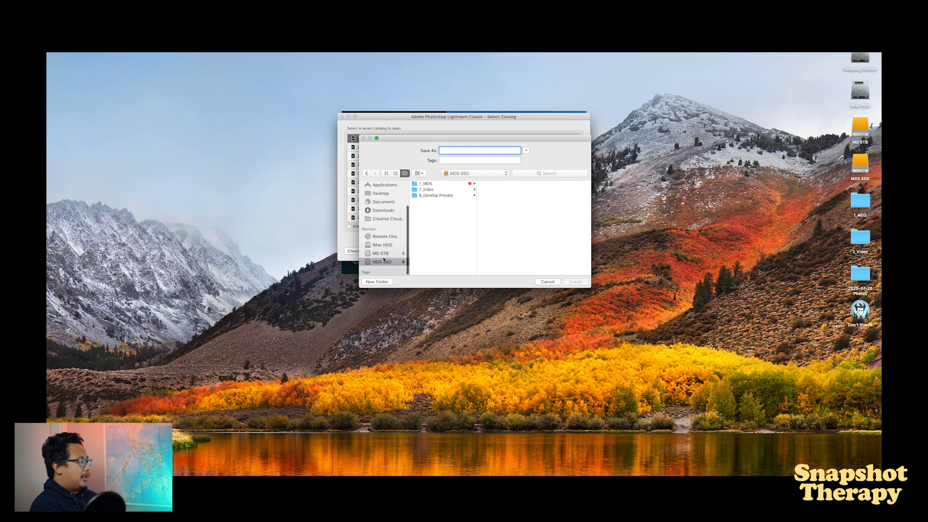
pyautogui.click(438, 184)
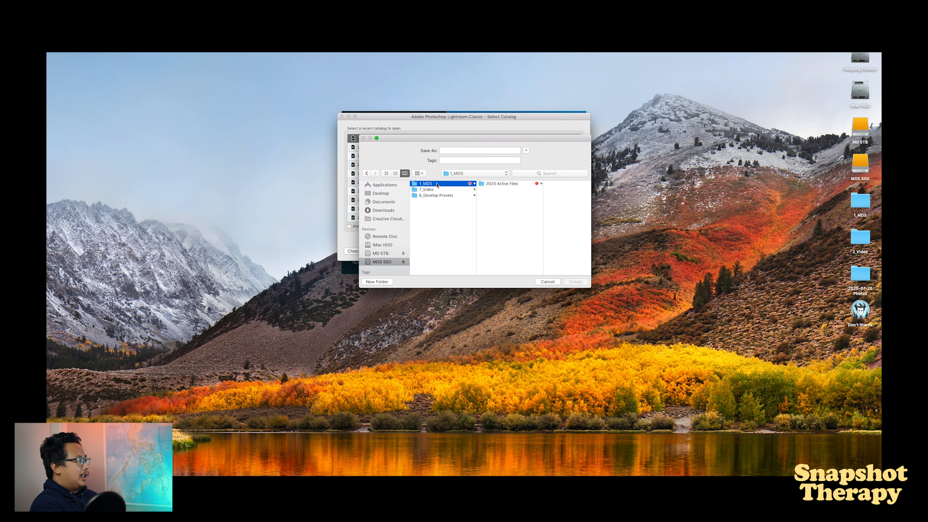
pyautogui.click(498, 184)
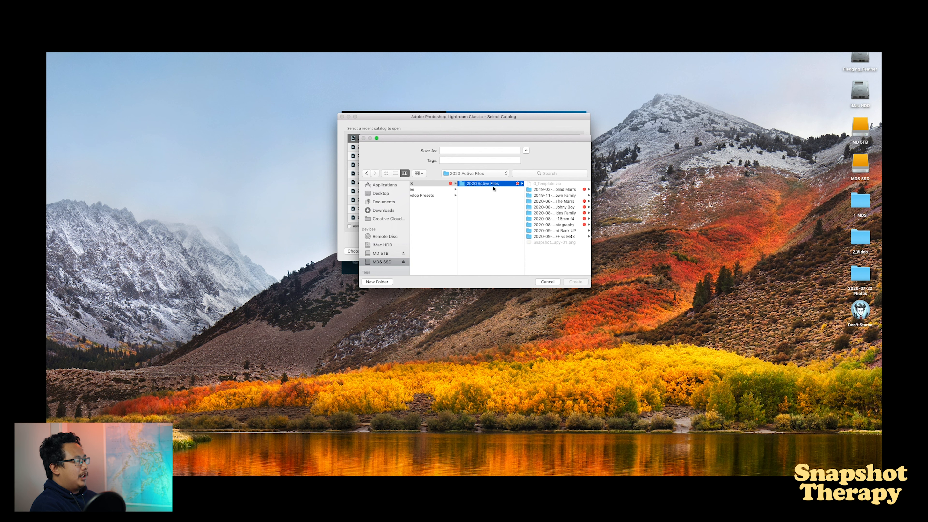
pyautogui.click(567, 237)
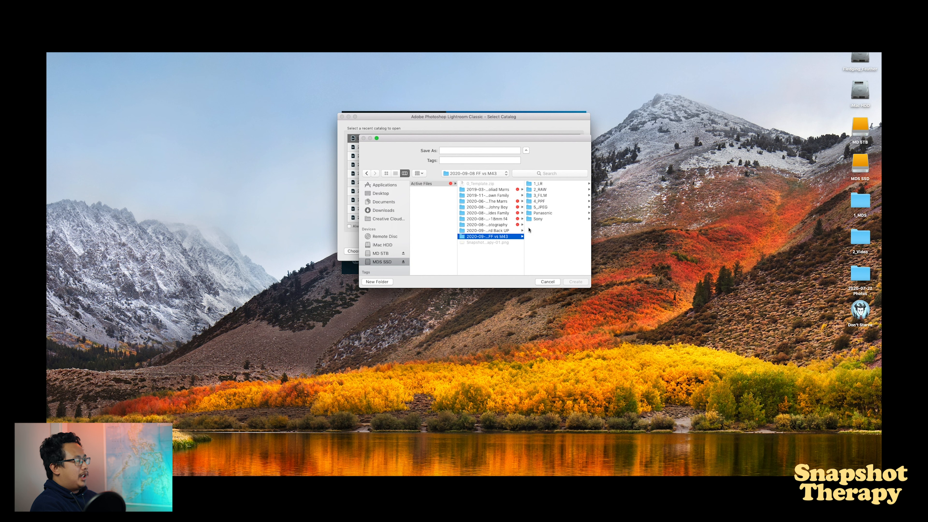
pyautogui.click(543, 184)
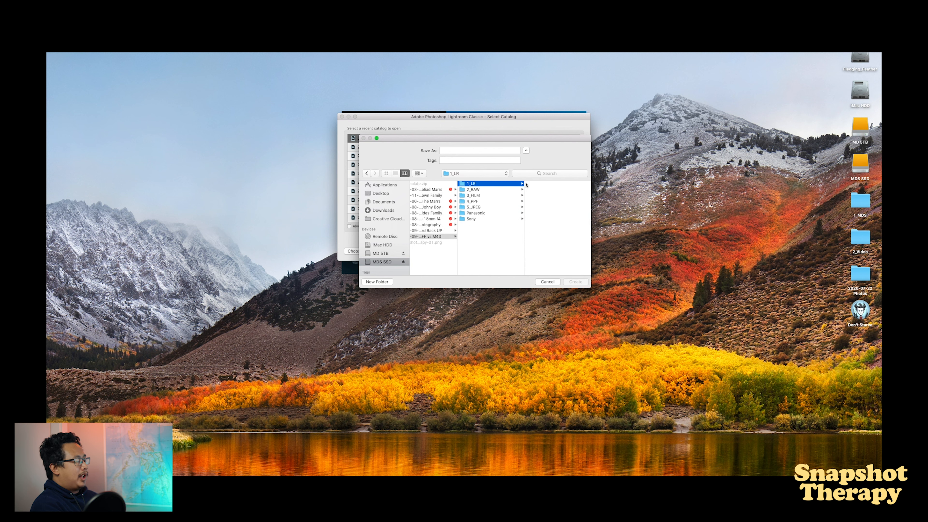
# Name the catalog "2020-09-08 FF vs M43" by pasting the copied name, and create it.
pyautogui.click(456, 150)
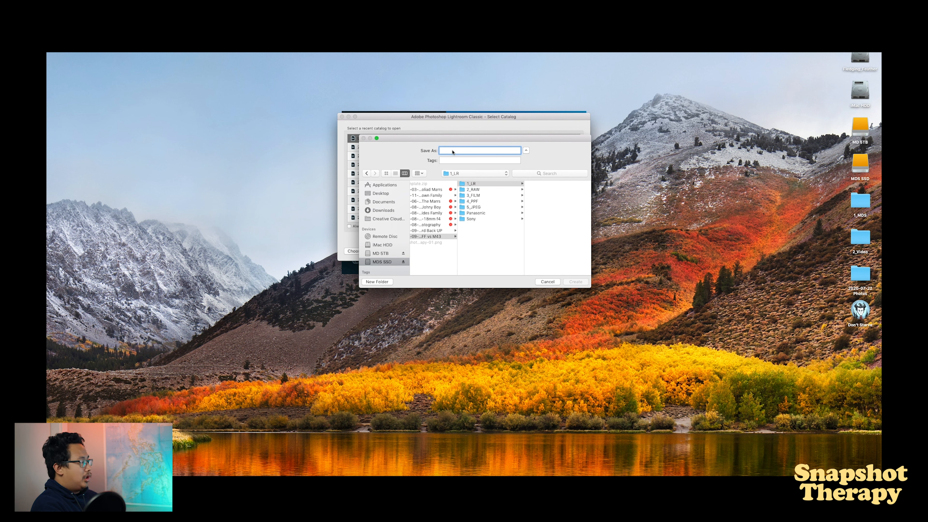
pyautogui.rightClick(453, 150)
pyautogui.click(467, 166)
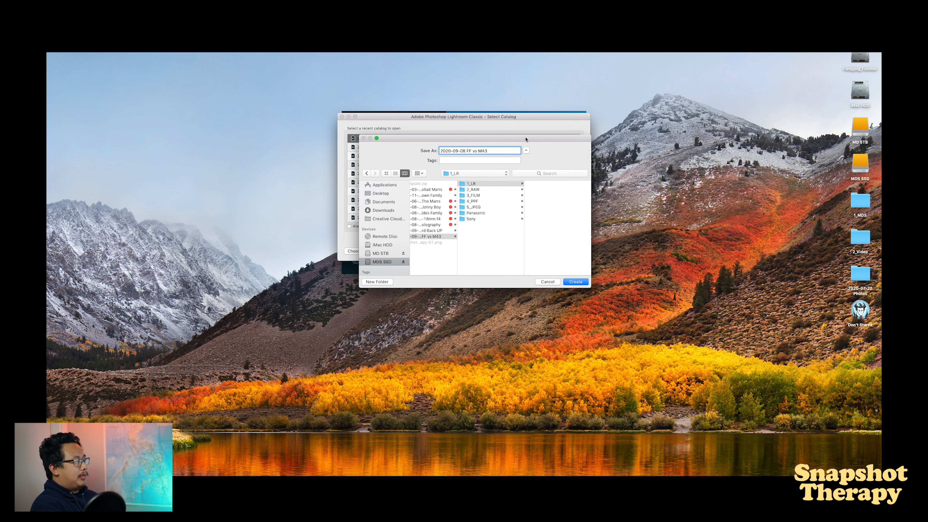
pyautogui.moveTo(525, 139); pyautogui.dragTo(441, 156)
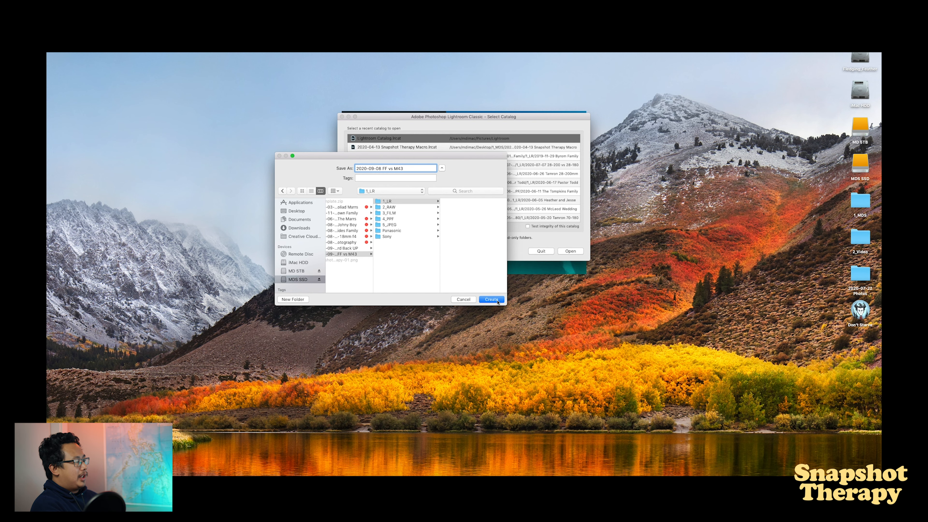
pyautogui.click(498, 301)
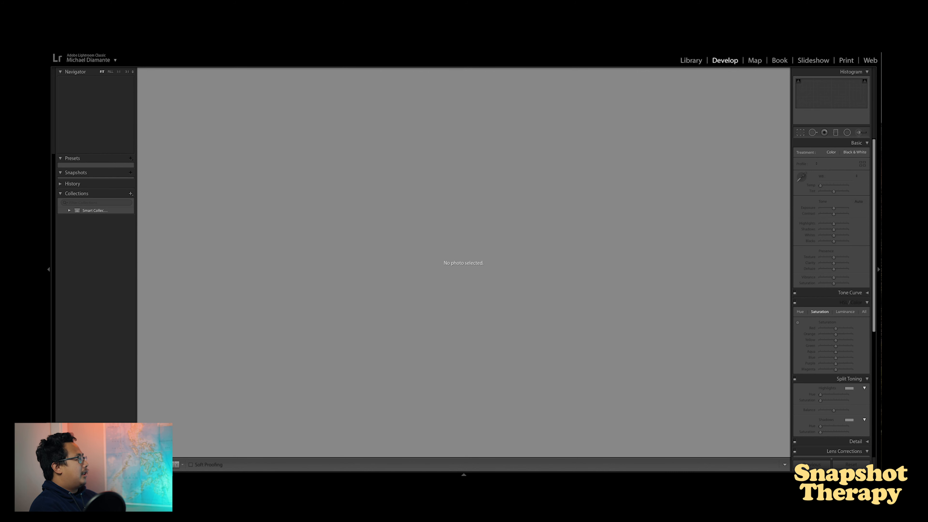
# Import all photos from the Selected folder inside 2_RAW of 2020-09-08 FF vs M43, adding them to the catalog without moving them.
pyautogui.click(115, 37)
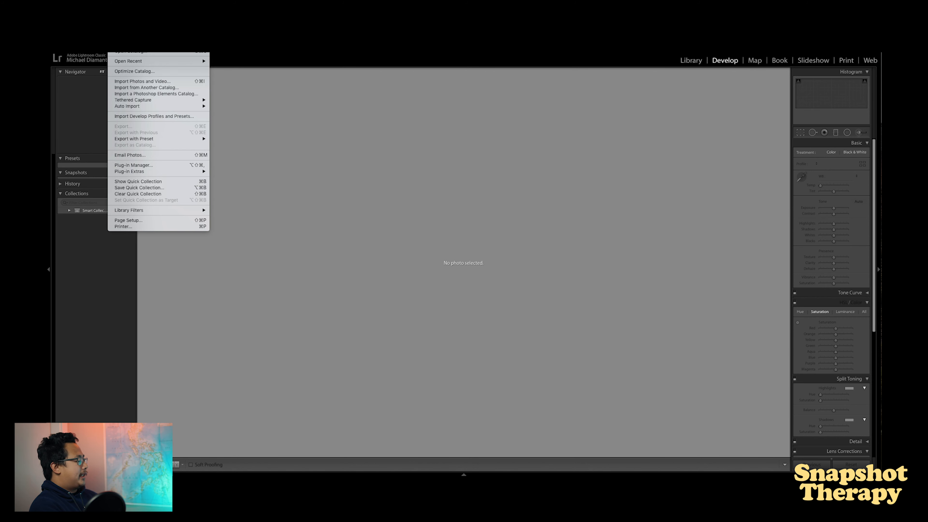
pyautogui.click(151, 82)
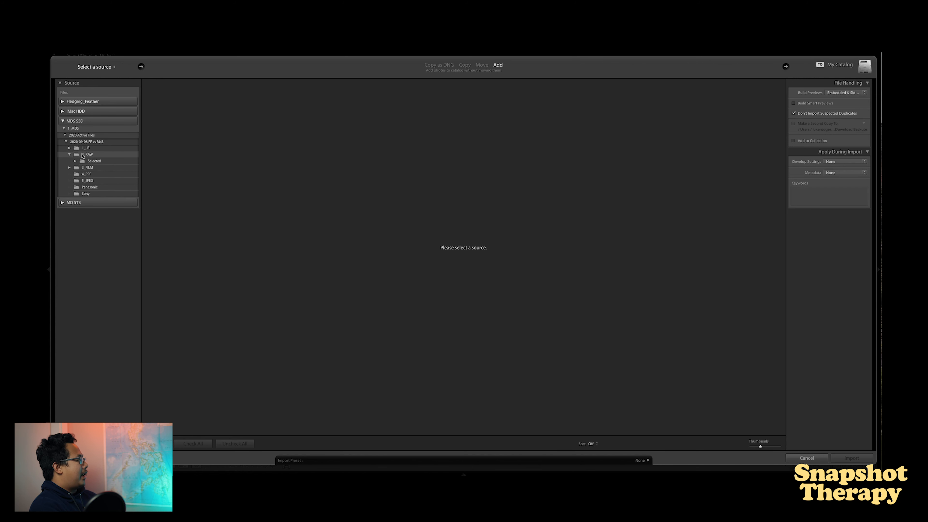
pyautogui.click(100, 161)
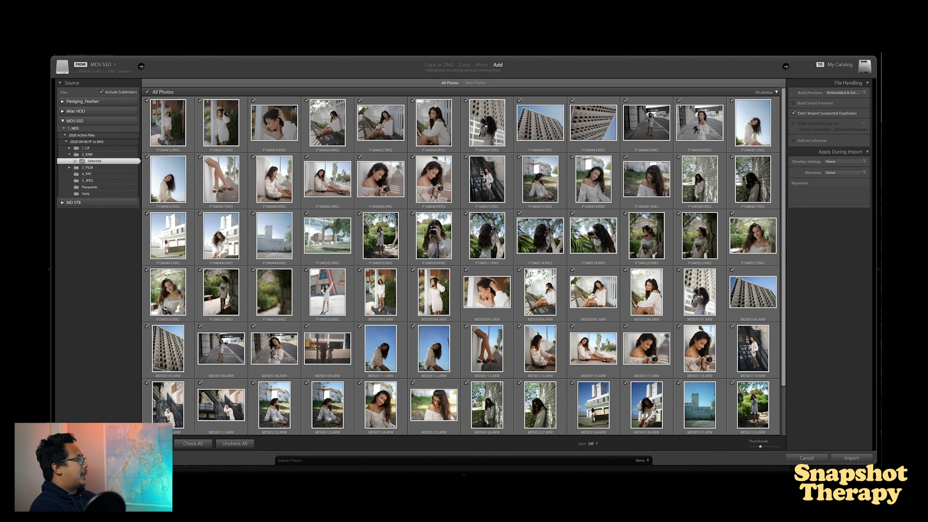
pyautogui.scroll(-2, 350, 292)
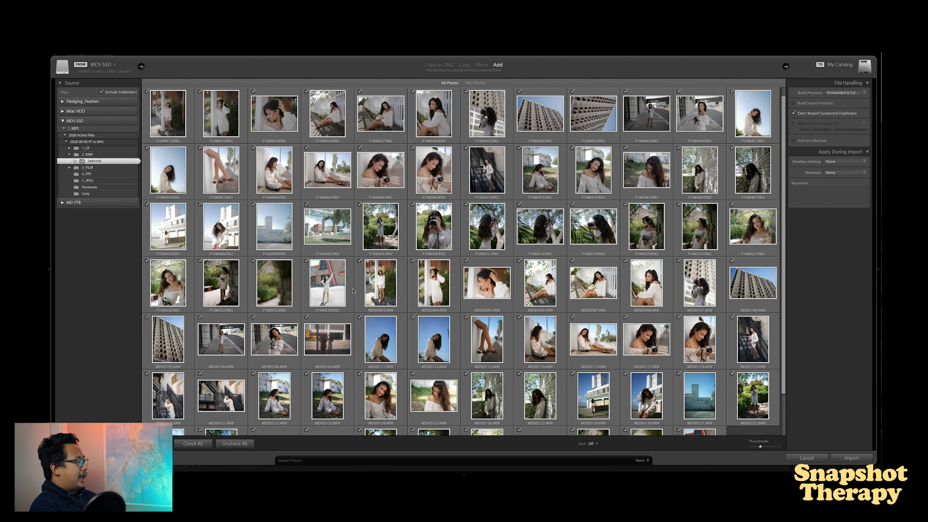
pyautogui.scroll(2, 351, 285)
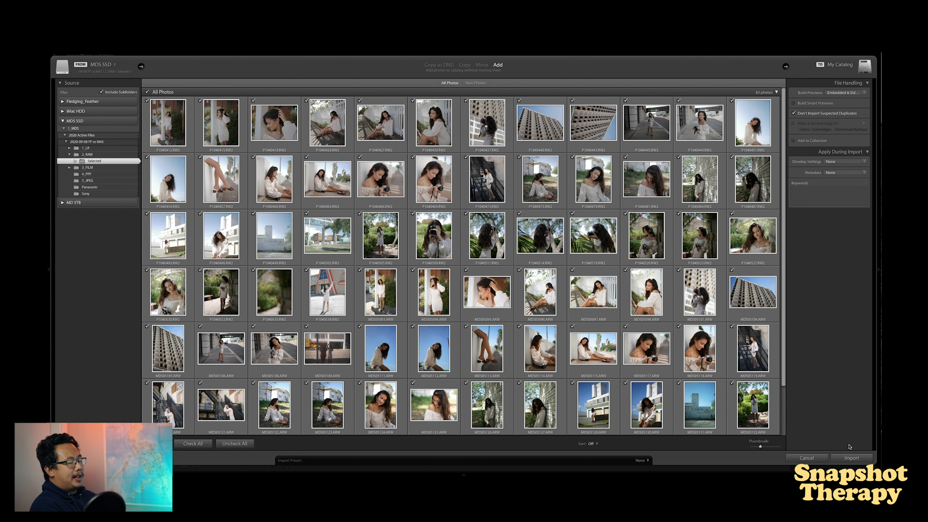
pyautogui.scroll(-1, 758, 420)
pyautogui.scroll(-1, 850, 449)
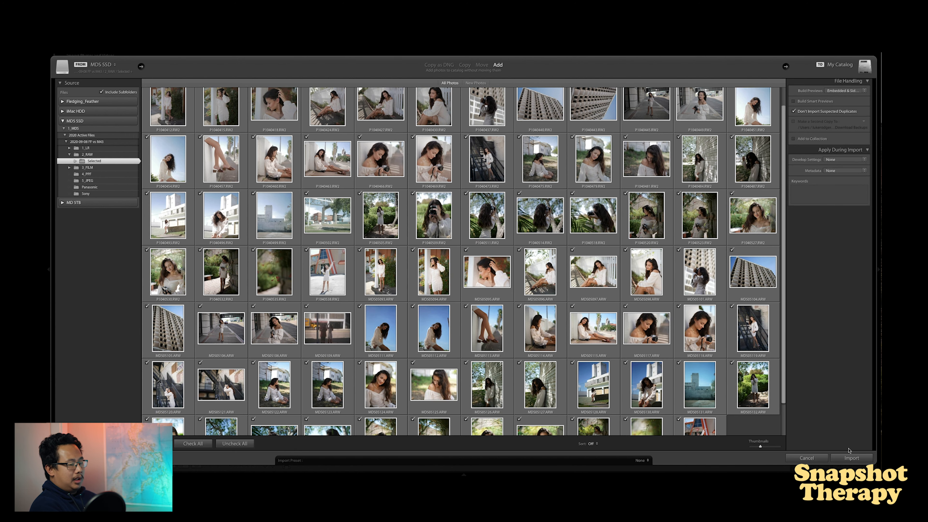
pyautogui.click(852, 459)
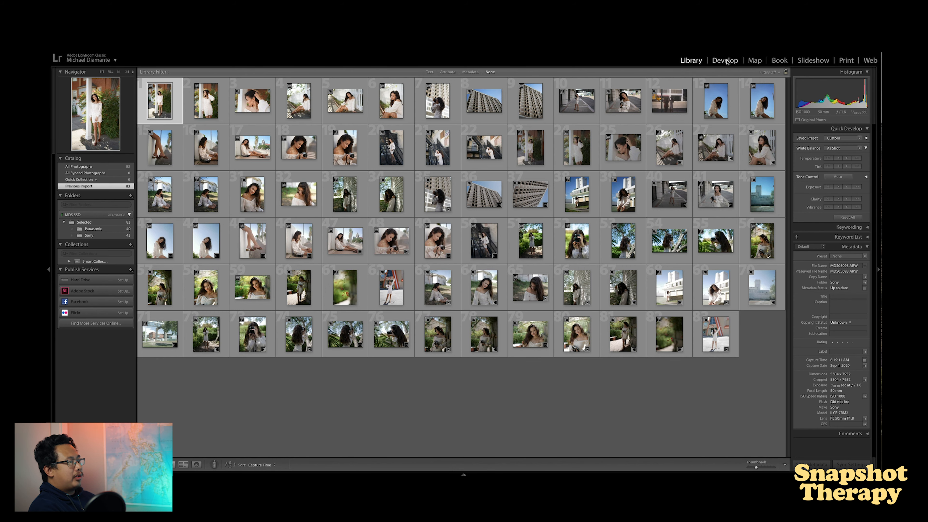
# Develop the first imported photo with the Mastin Labs Kodak Everyday Daylight white balance preset and set its exposure to -0.20.
pyautogui.click(727, 62)
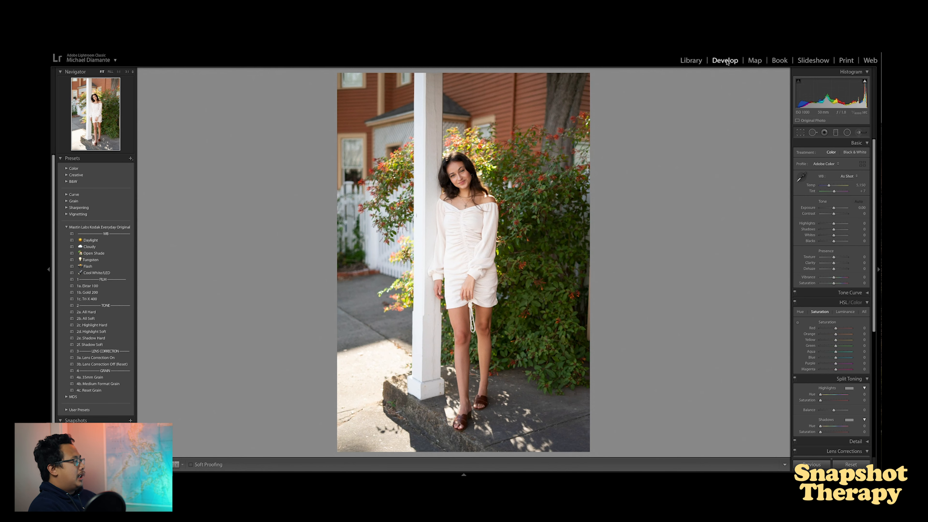
pyautogui.click(67, 227)
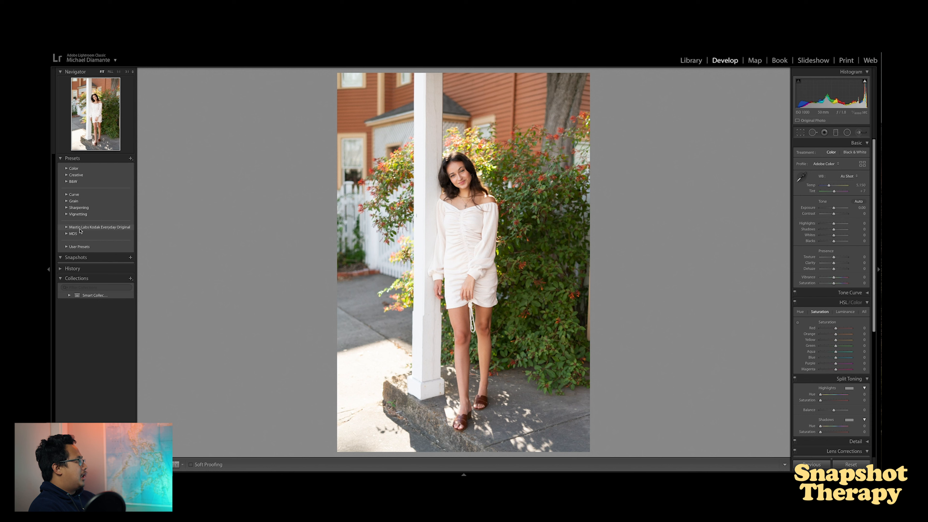
pyautogui.click(67, 228)
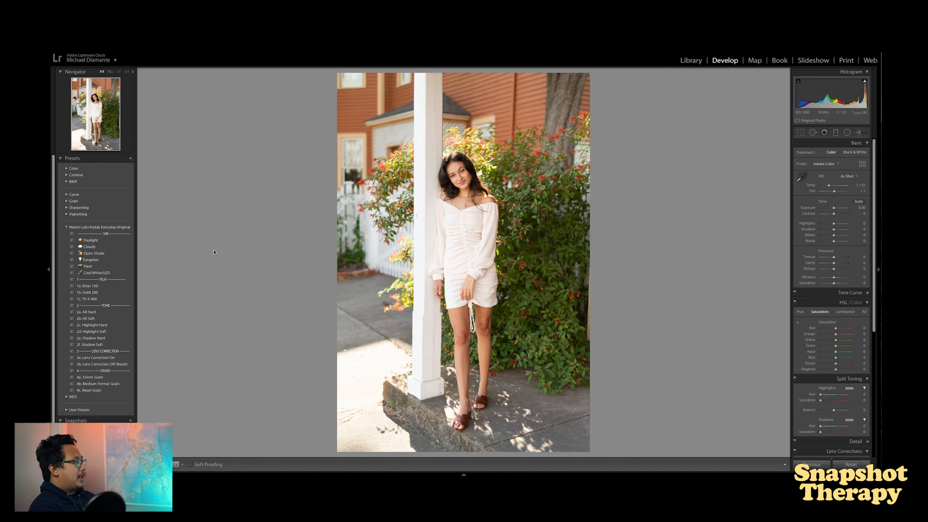
pyautogui.click(87, 243)
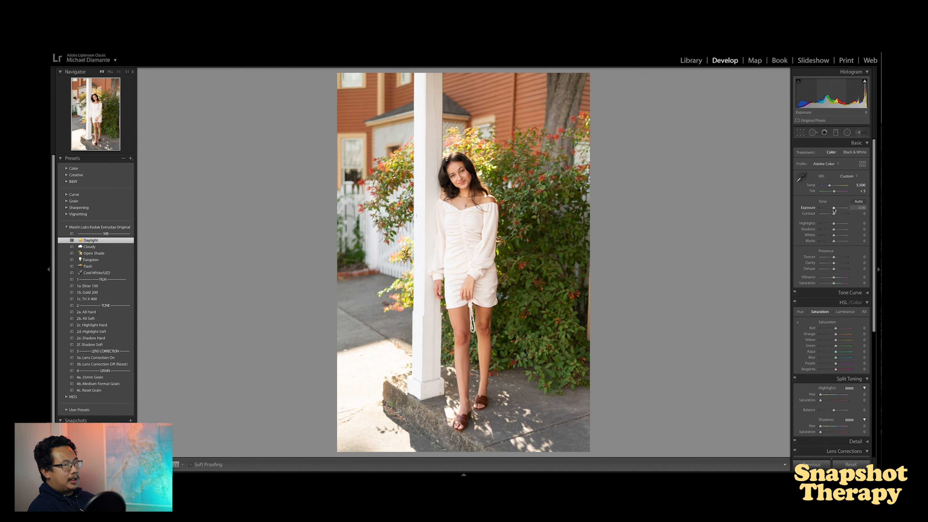
pyautogui.moveTo(833, 209); pyautogui.dragTo(833, 209)
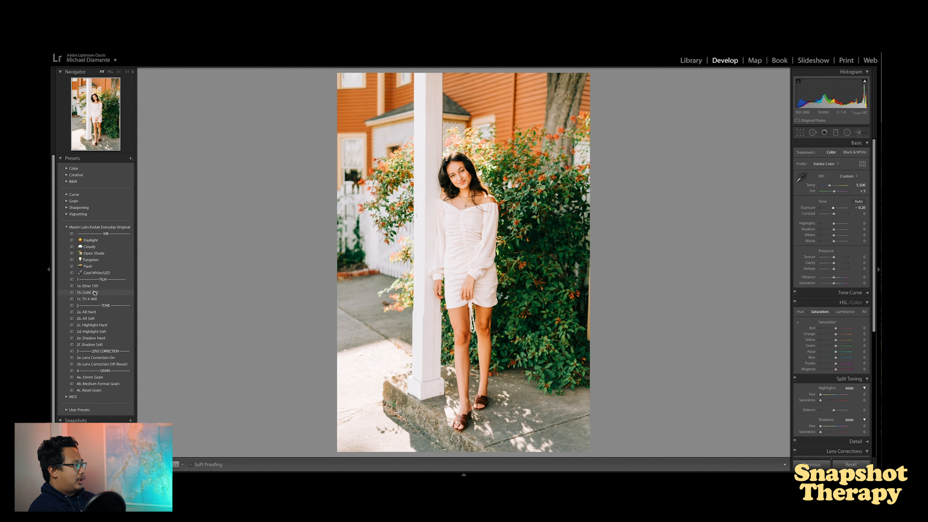
# Apply the Mastin Labs presets 1b. Gold 200, 2d. Highlight Soft and 3a. Lens Correction On to the photo.
pyautogui.click(94, 293)
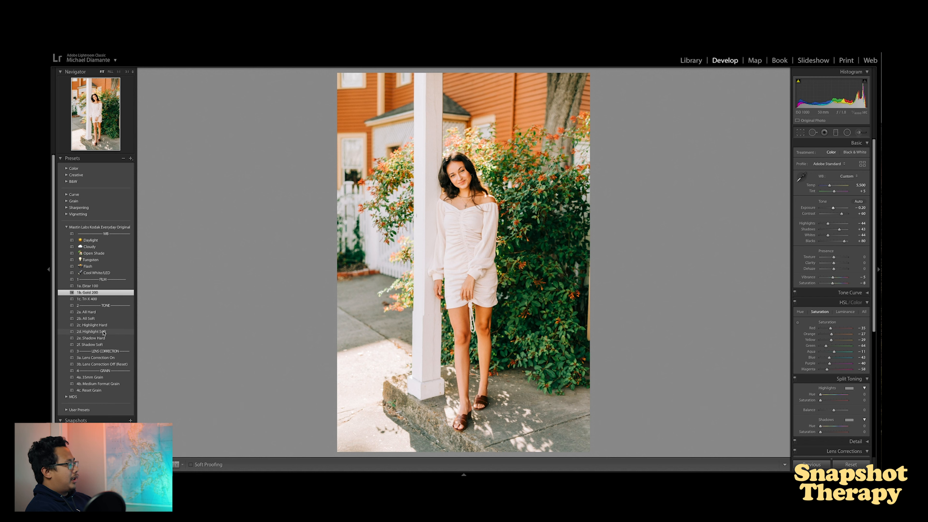
pyautogui.click(103, 332)
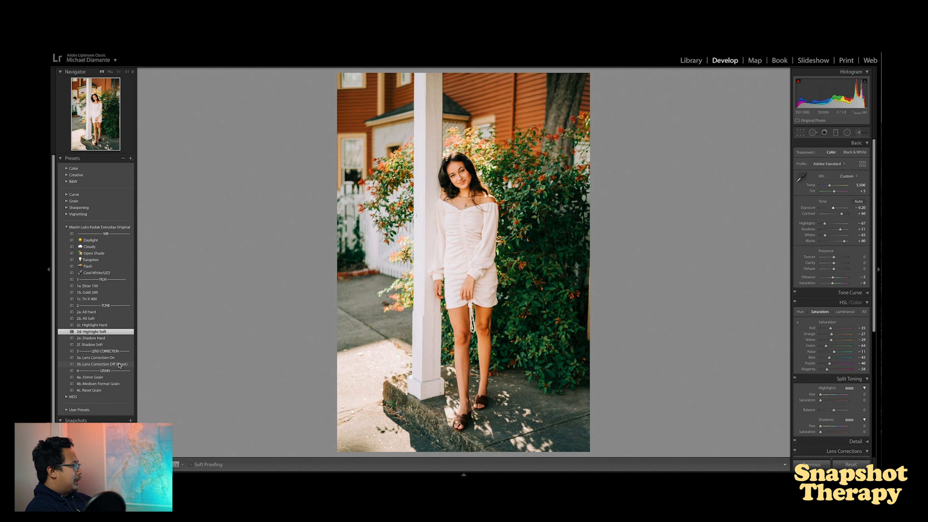
pyautogui.click(96, 357)
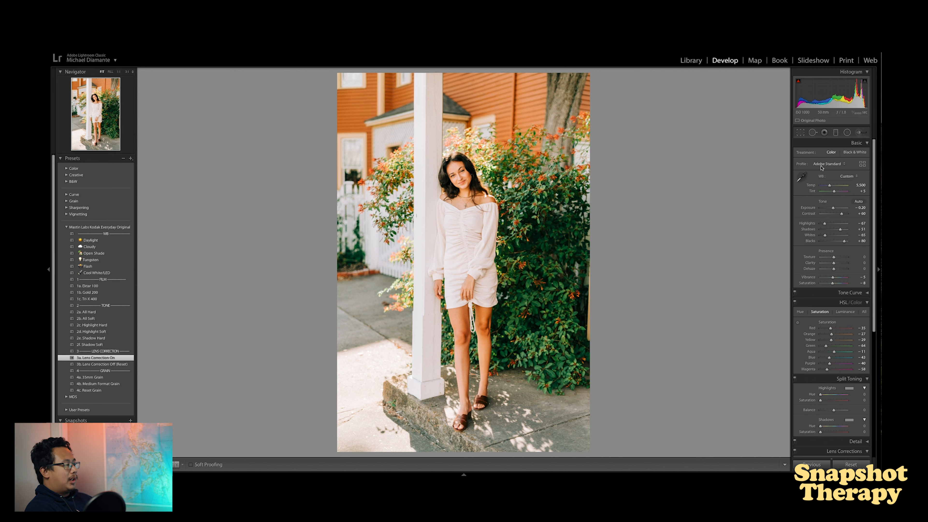
# Set the photo's exposure to -0.30 and its highlights to -80.
pyautogui.click(833, 209)
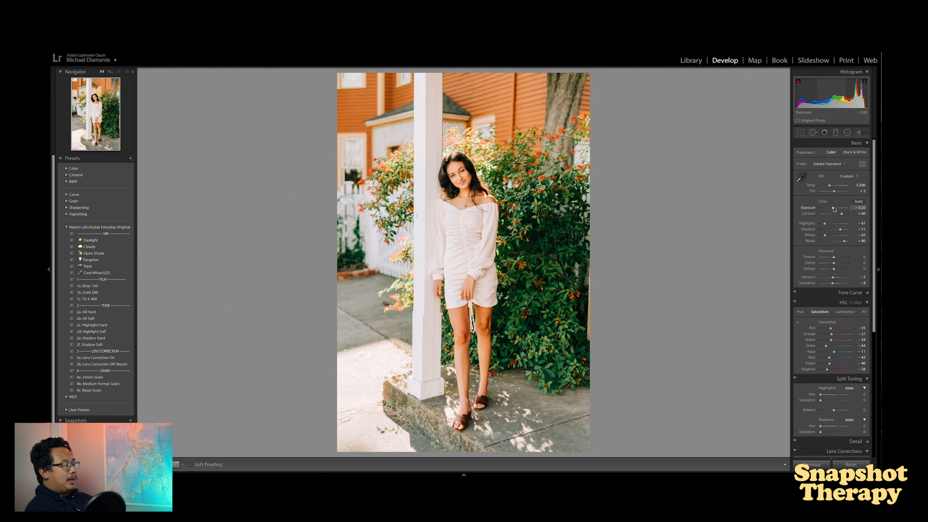
pyautogui.moveTo(834, 209); pyautogui.dragTo(834, 209)
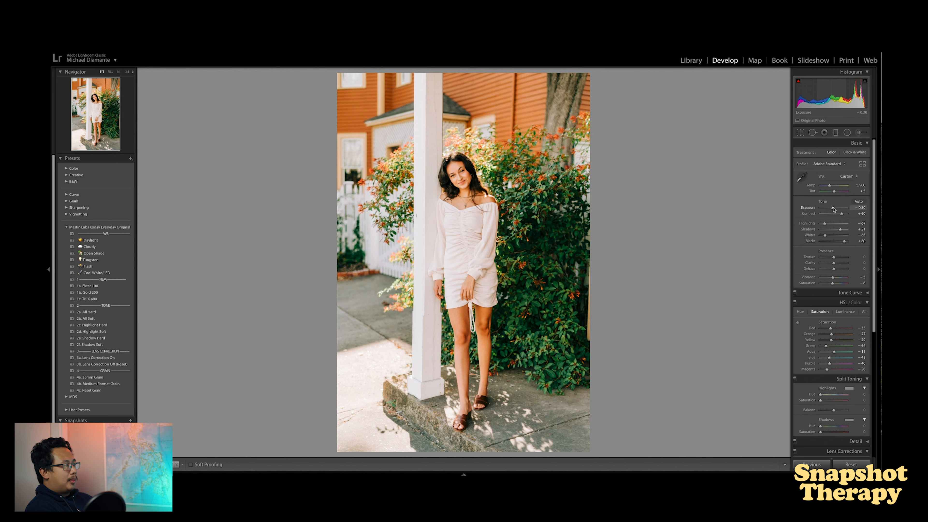
pyautogui.click(859, 222)
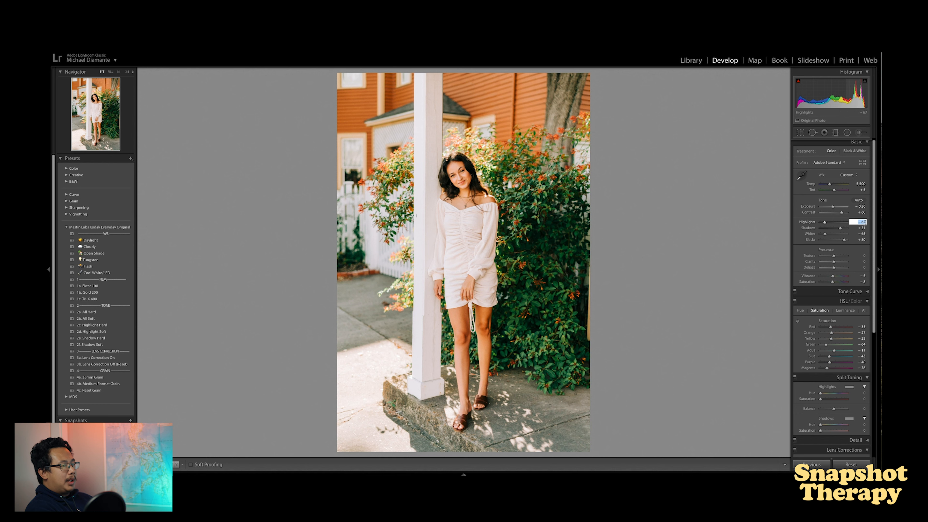
pyautogui.press('BackSpace')
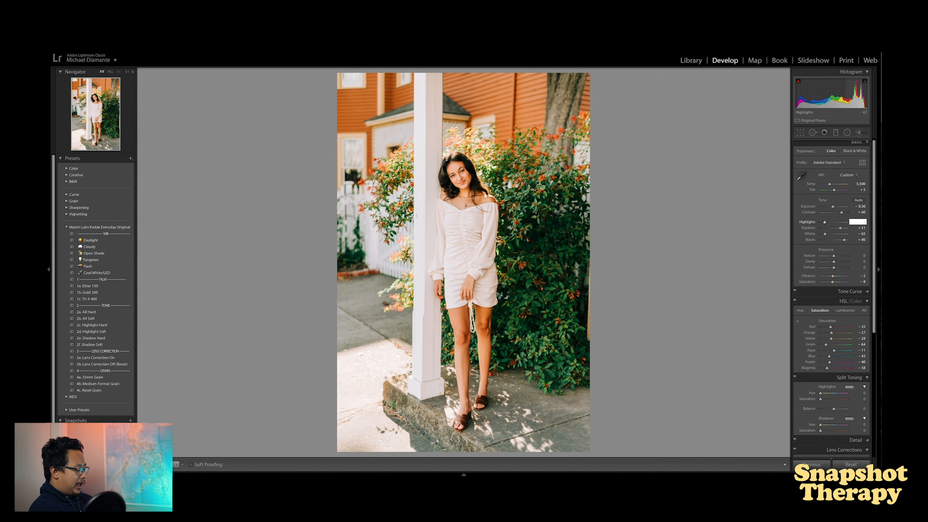
pyautogui.write('-8')
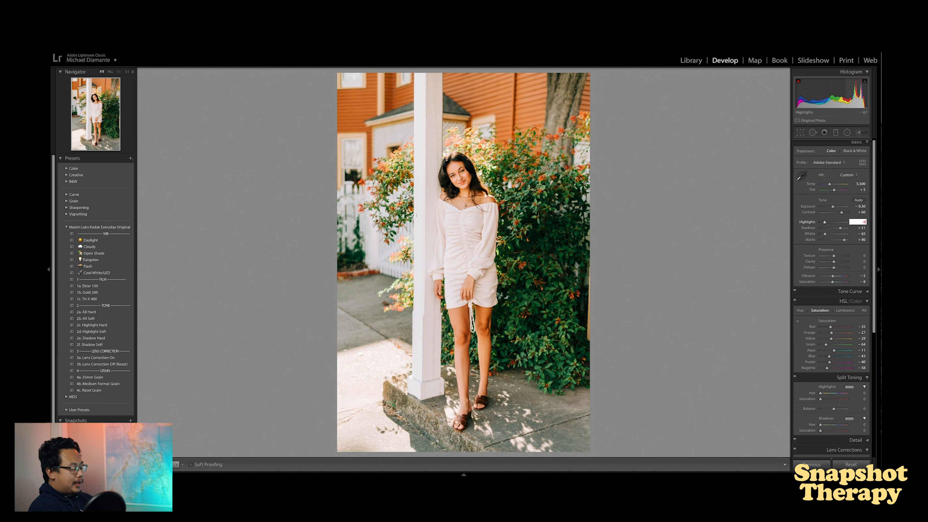
pyautogui.write('0')
pyautogui.press('Return')
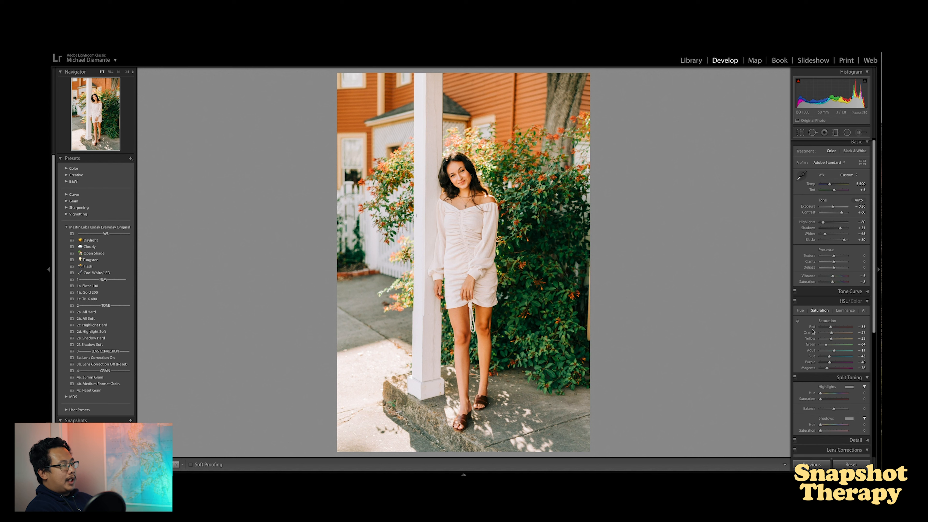
# Set the photo's HSL saturation to Yellow -40, Green -100, Aqua -52 and Blue -47.
pyautogui.click(798, 323)
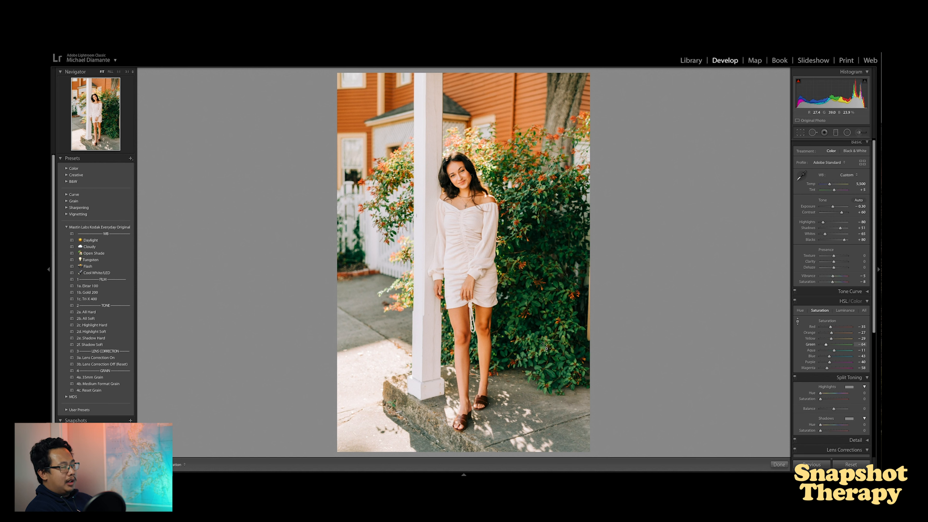
pyautogui.click(798, 322)
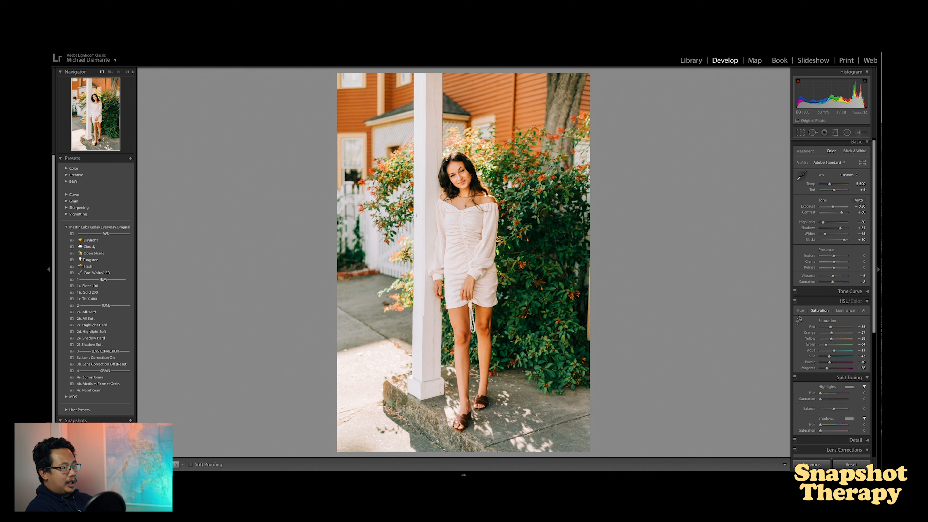
pyautogui.click(798, 321)
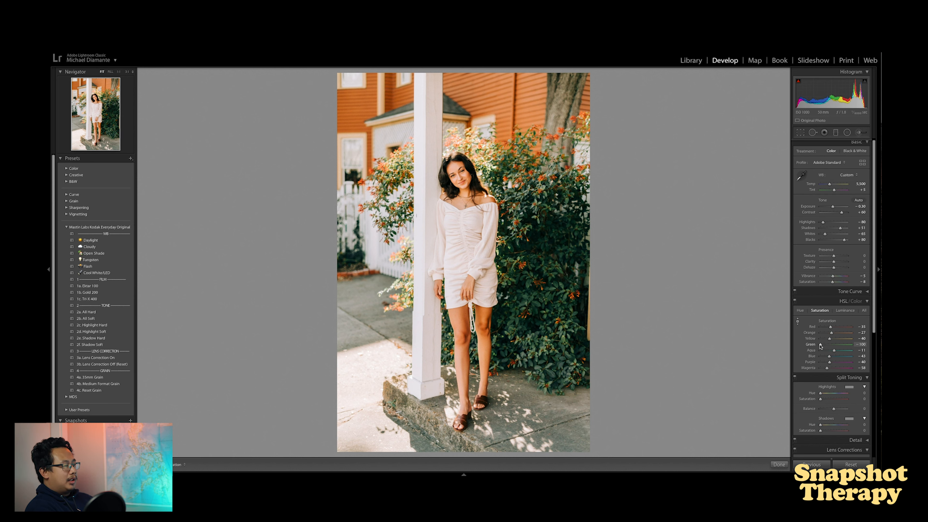
pyautogui.moveTo(834, 350); pyautogui.dragTo(828, 352)
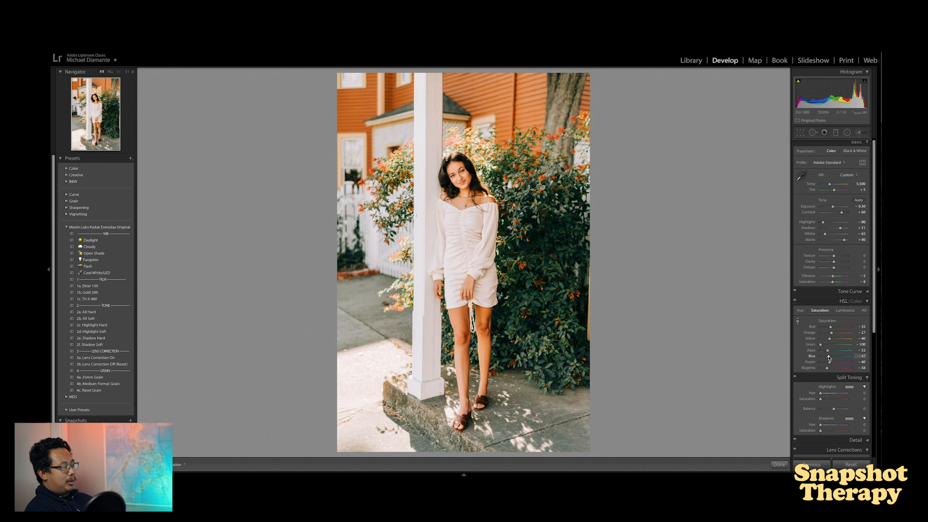
pyautogui.moveTo(829, 356); pyautogui.dragTo(828, 357)
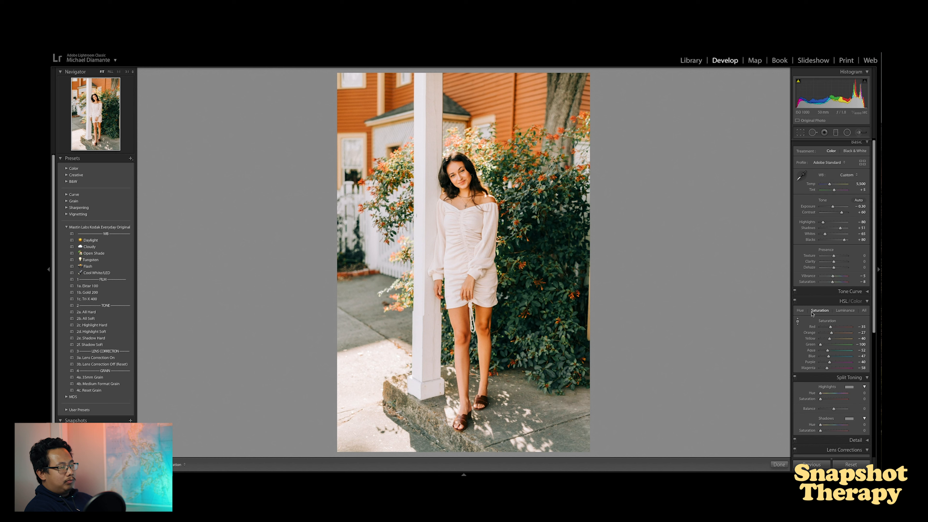
# Shift the Aqua hue to -17 and raise the Green luminance to +22.
pyautogui.click(800, 311)
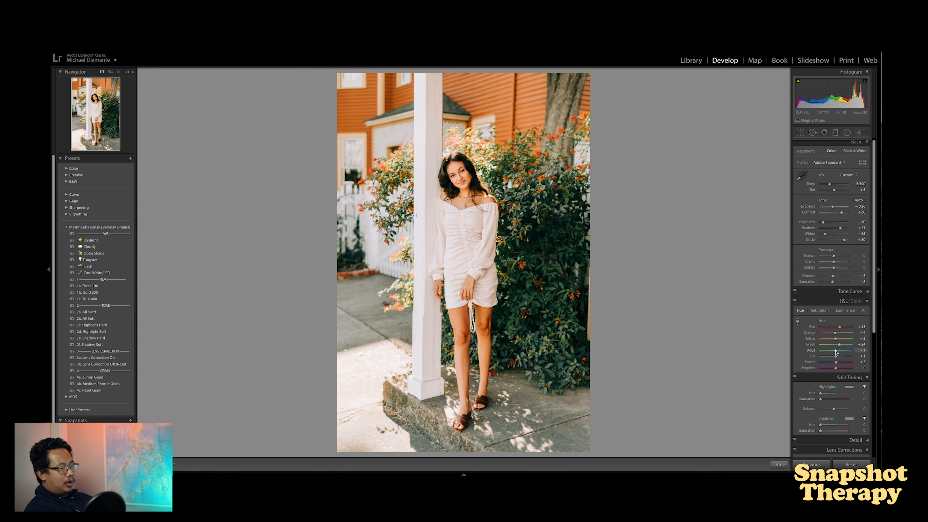
pyautogui.moveTo(835, 350)
pyautogui.mouseDown()
pyautogui.moveTo(844, 350)
pyautogui.moveTo(833, 350)
pyautogui.mouseUp()
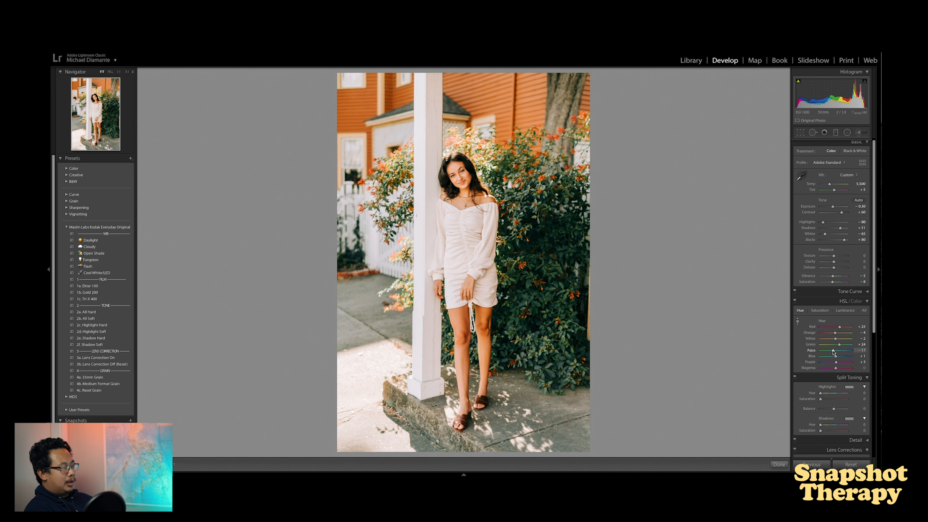
pyautogui.click(845, 310)
pyautogui.moveTo(835, 347); pyautogui.dragTo(839, 347)
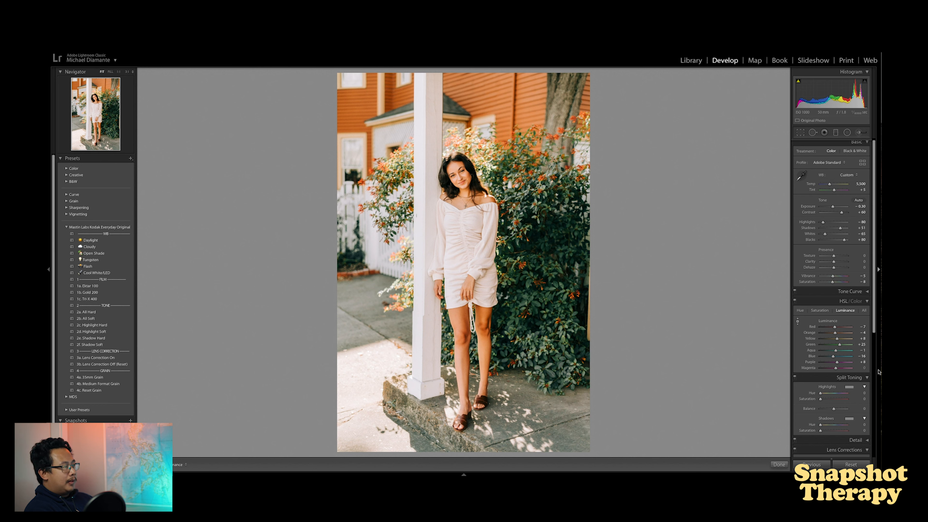
# Split tone the photo with highlights at hue 42, saturation 6 and shadows at hue 29, saturation 2.
pyautogui.click(849, 387)
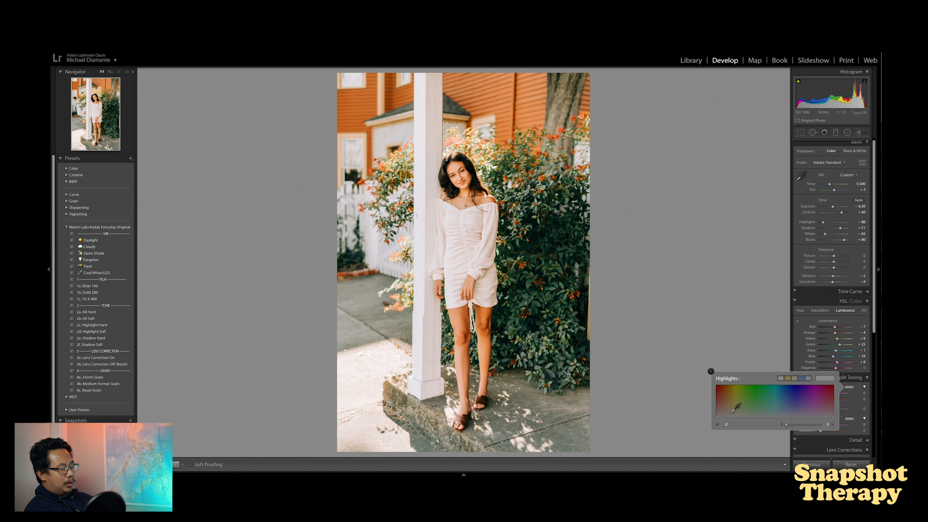
pyautogui.moveTo(730, 412); pyautogui.dragTo(730, 415)
pyautogui.click(850, 420)
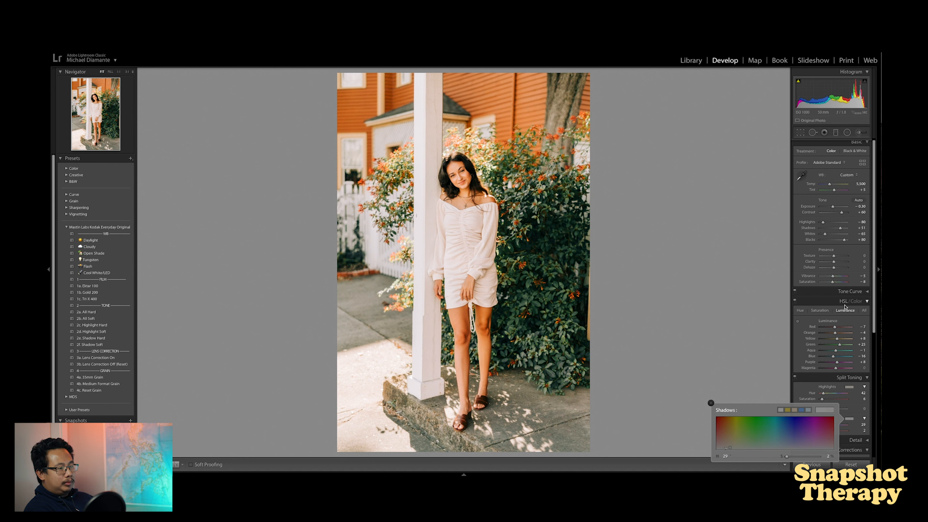
# Lower the skin tones' saturation to Red -36 and Orange -34 by sampling the leg, and compare before and after side by side.
pyautogui.click(820, 310)
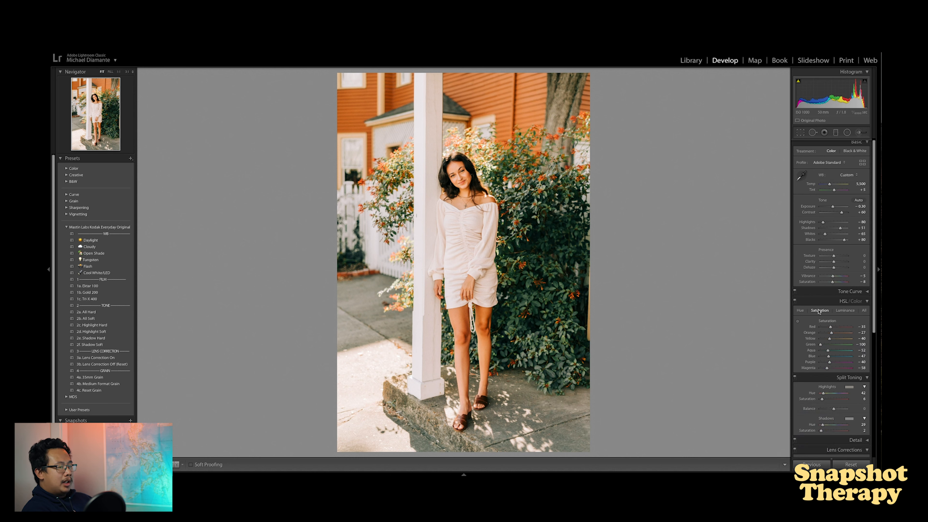
pyautogui.click(798, 322)
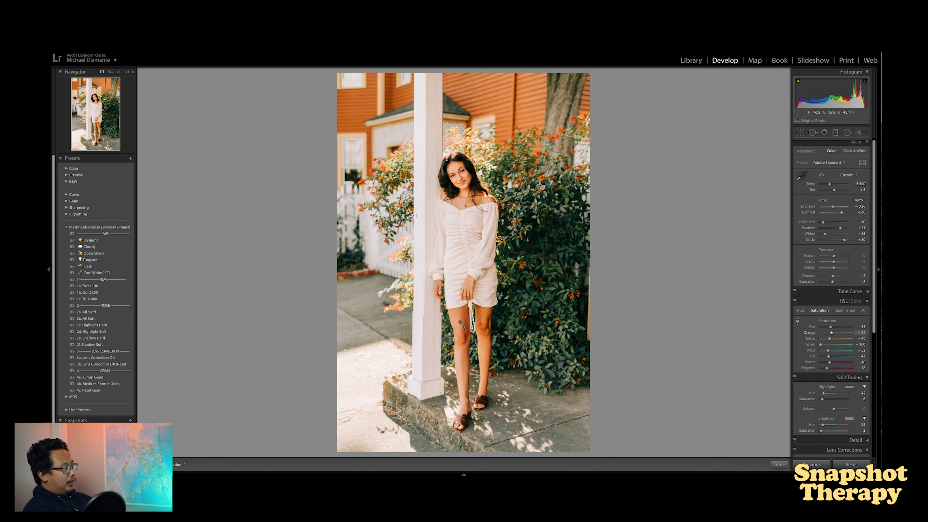
pyautogui.moveTo(460, 320); pyautogui.dragTo(460, 326)
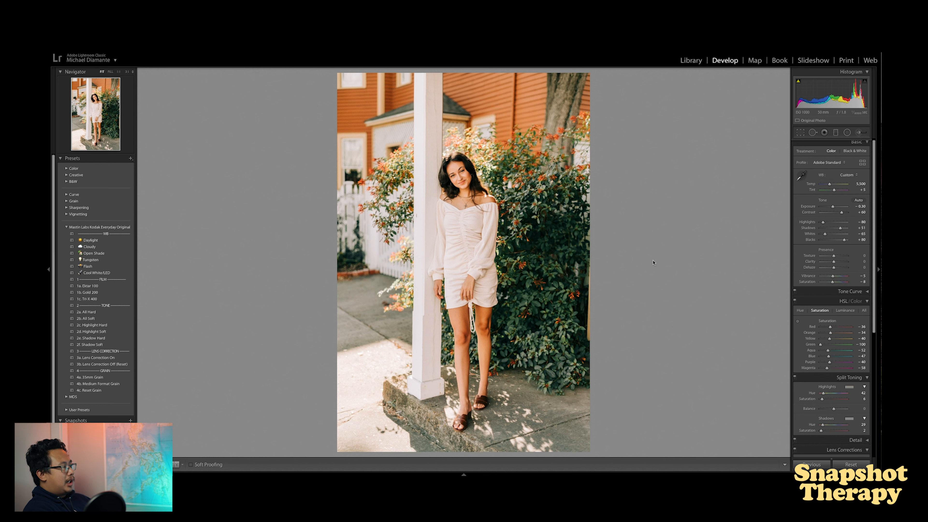
pyautogui.click(175, 465)
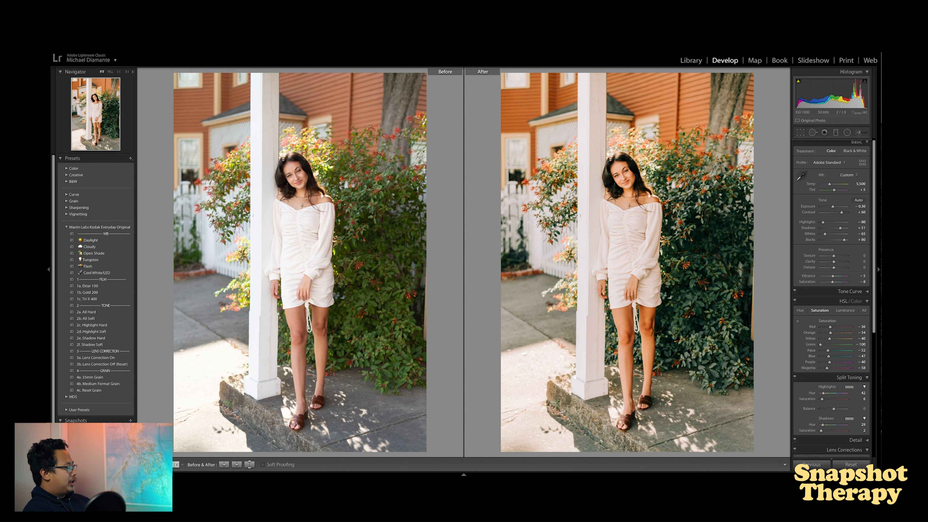
# Select the first four photos and synchronize the first photo's develop settings to them, leaving out Exposure, Local Adjustments, Transform and Spot Removal.
pyautogui.moveTo(153, 474)
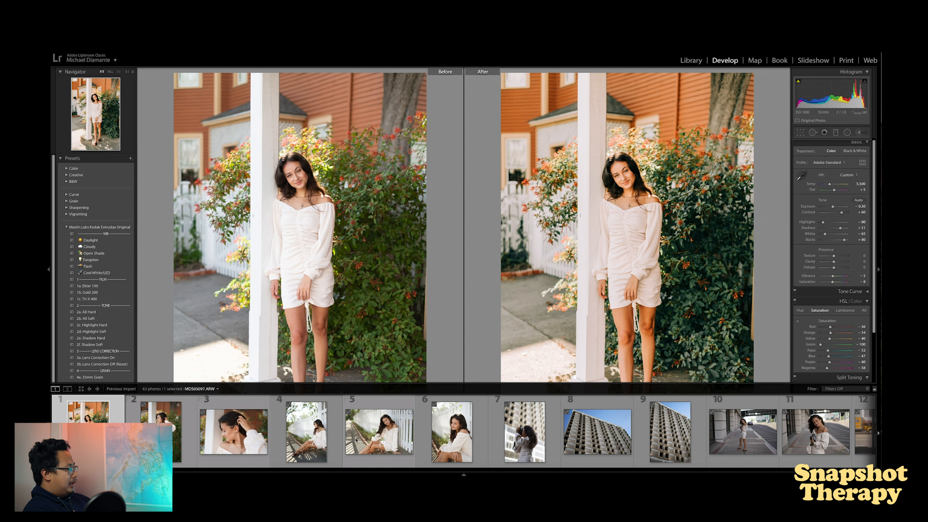
pyautogui.keyDown('shift'); pyautogui.click(309, 438); pyautogui.keyUp('shift')
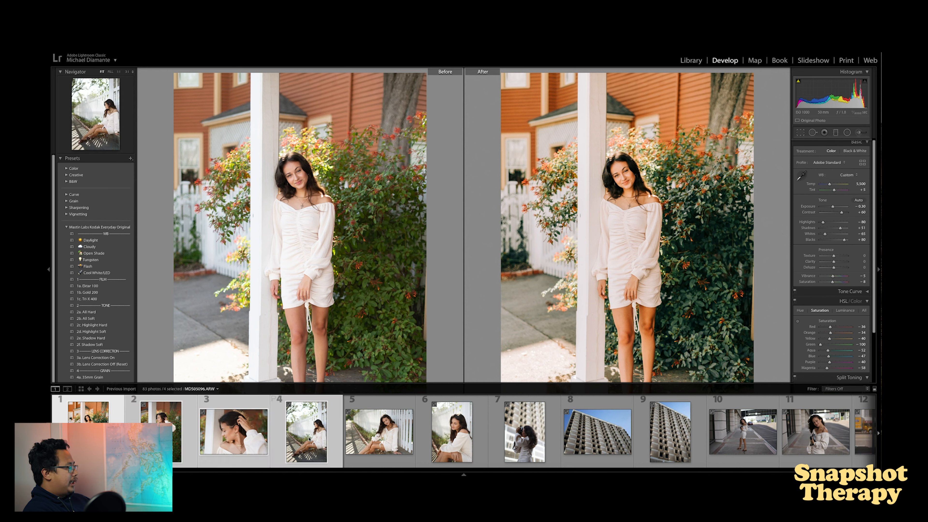
pyautogui.press('F6')
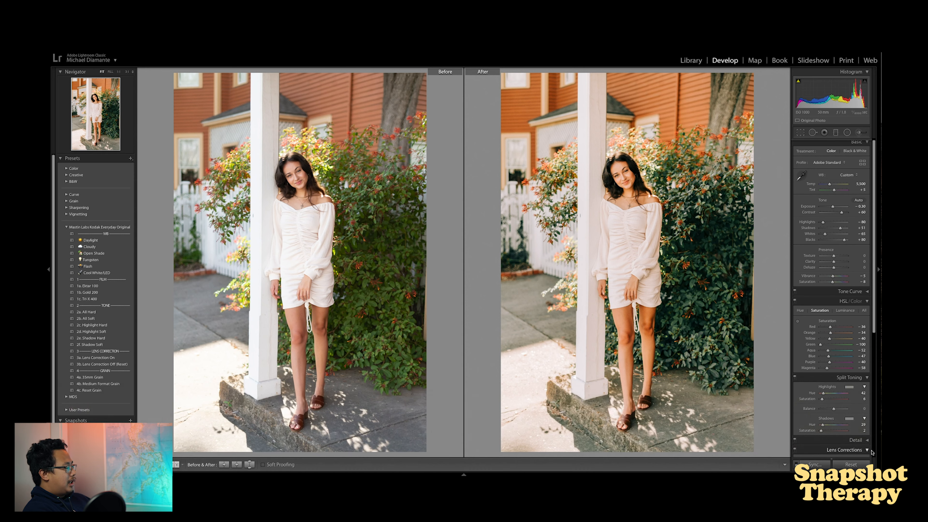
pyautogui.click(814, 465)
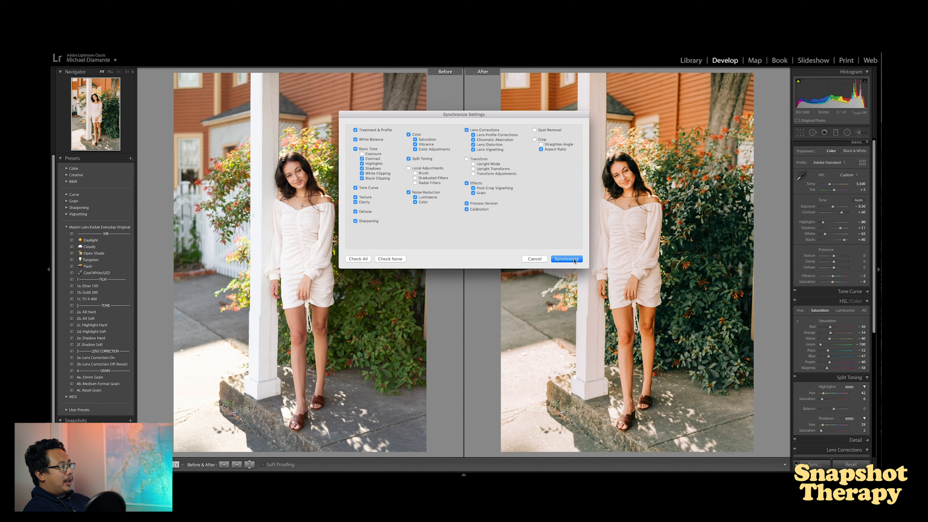
pyautogui.click(566, 259)
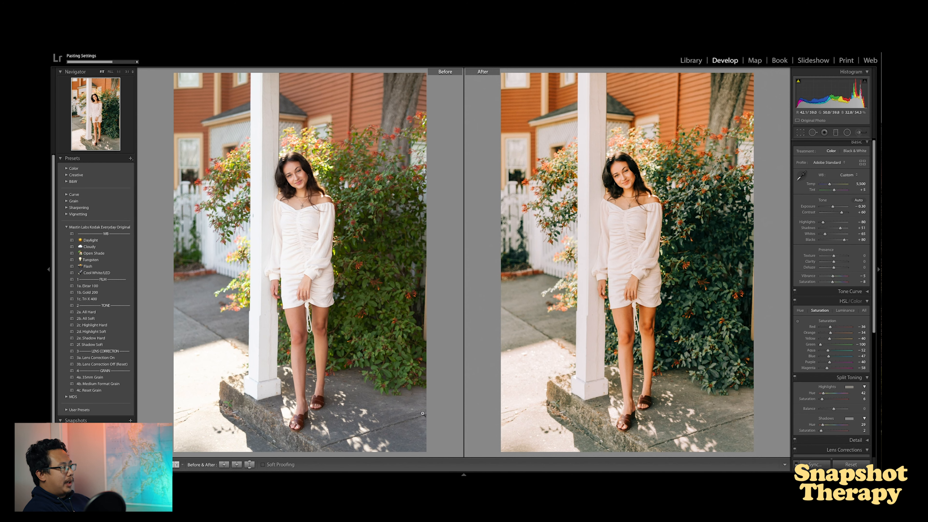
pyautogui.moveTo(462, 474)
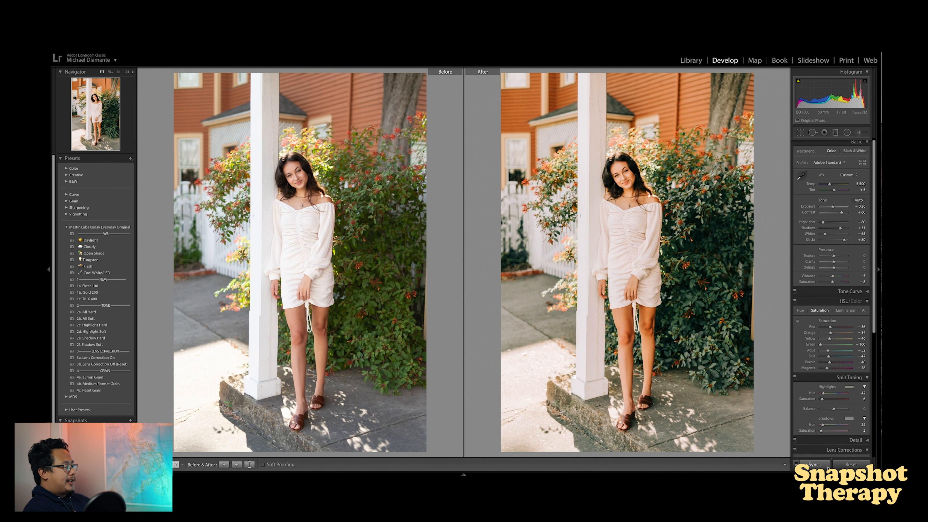
pyautogui.click(814, 465)
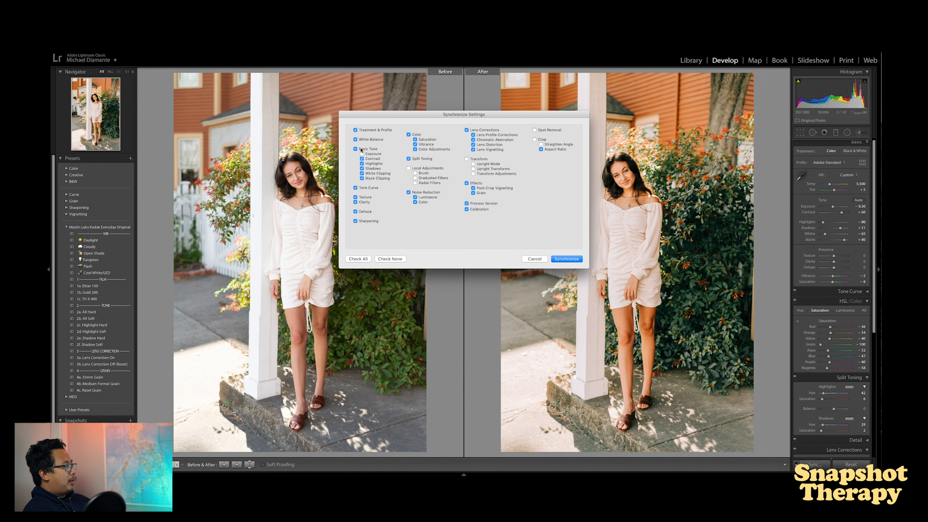
pyautogui.click(542, 259)
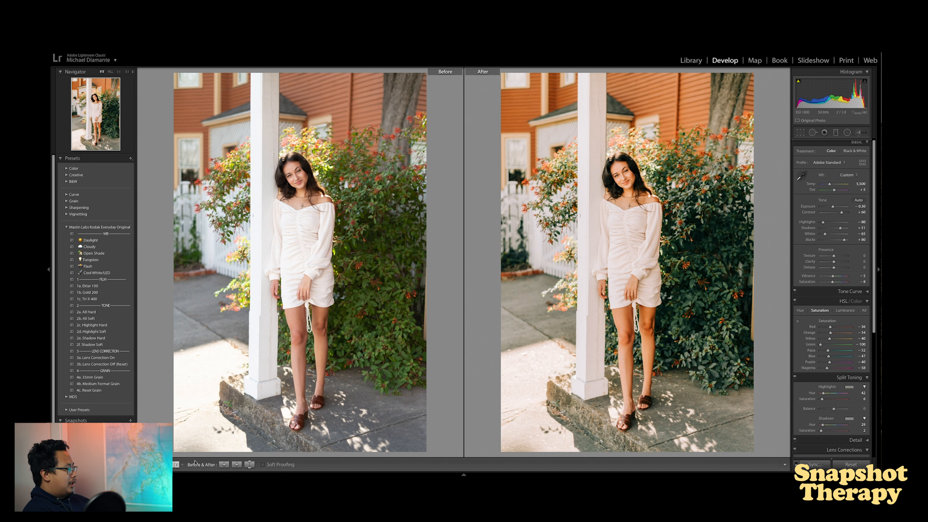
# Return to the single-photo view and set the second photo's exposure to -0.50.
pyautogui.click(145, 464)
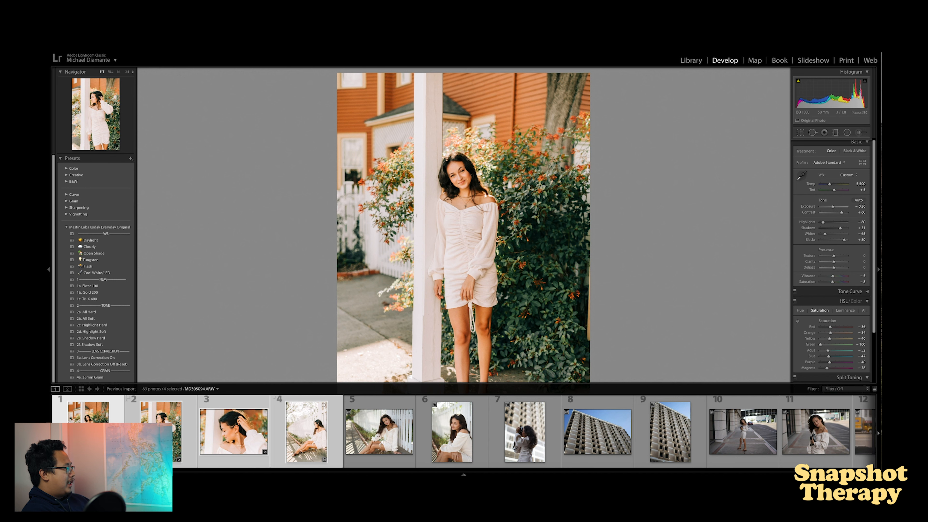
pyautogui.click(157, 437)
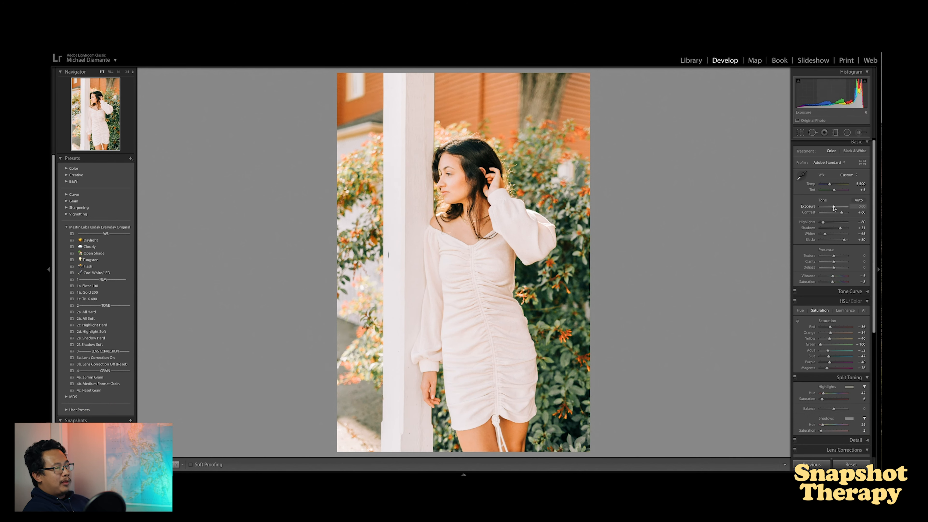
pyautogui.moveTo(834, 208); pyautogui.dragTo(832, 208)
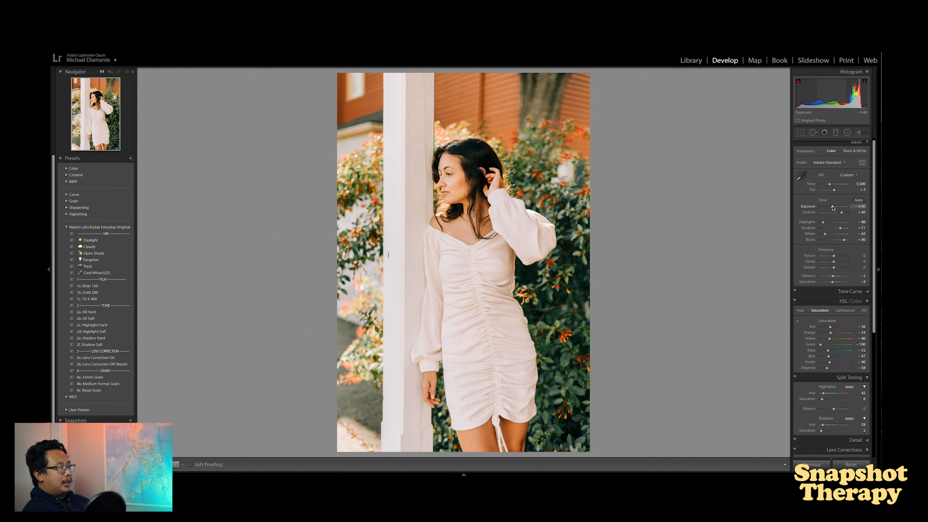
pyautogui.press('Down')
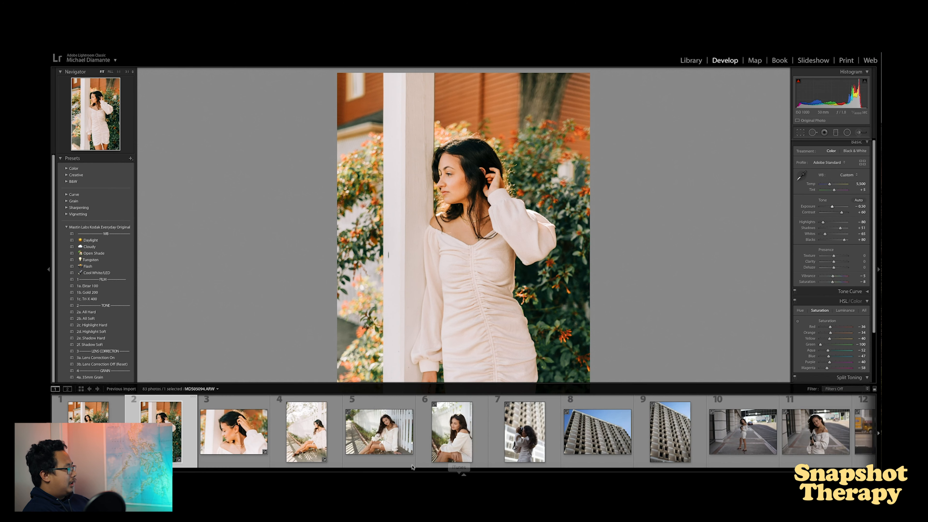
# Set the exposure to -0.20 on the third photo and -0.75 on the fourth photo.
pyautogui.click(231, 438)
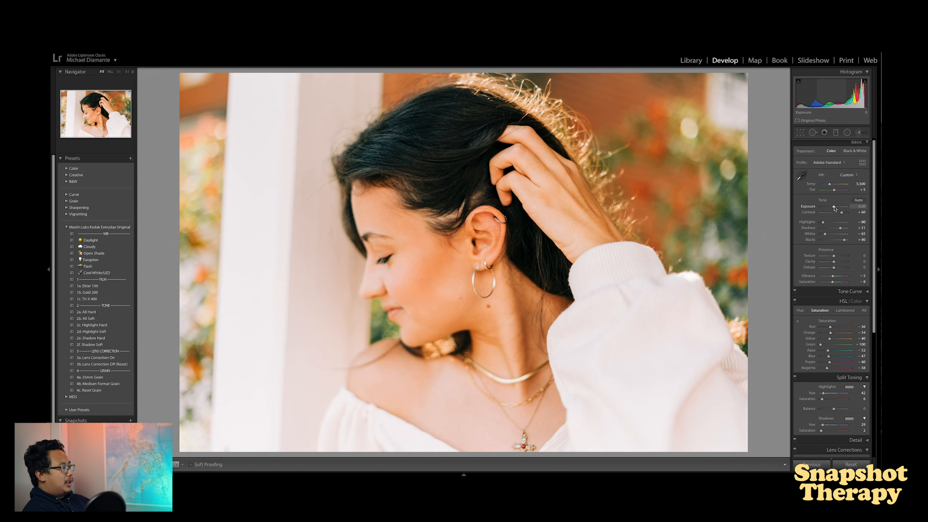
pyautogui.moveTo(834, 207); pyautogui.dragTo(833, 206)
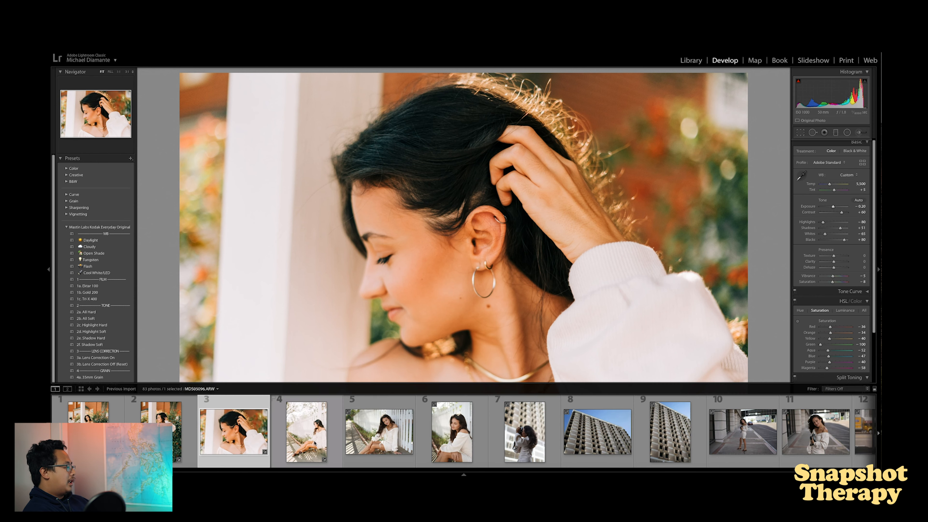
pyautogui.click(304, 440)
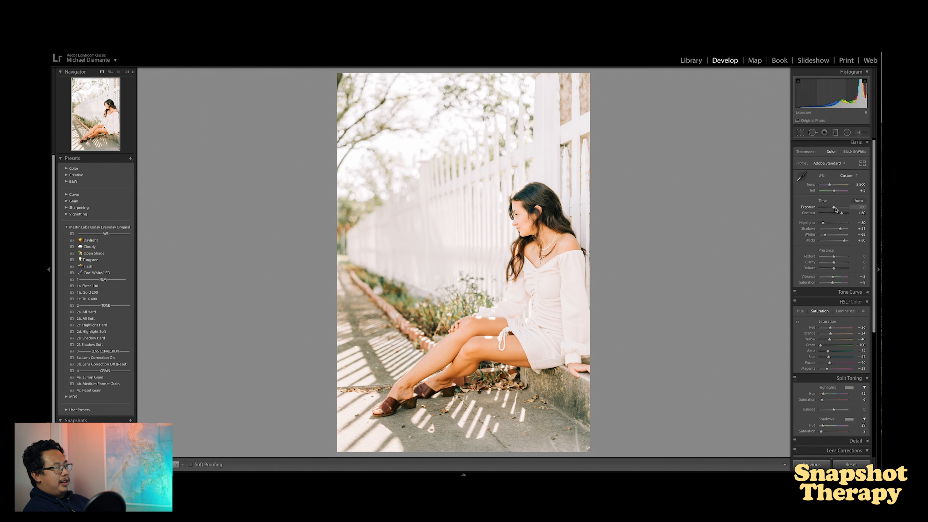
pyautogui.moveTo(834, 209); pyautogui.dragTo(832, 210)
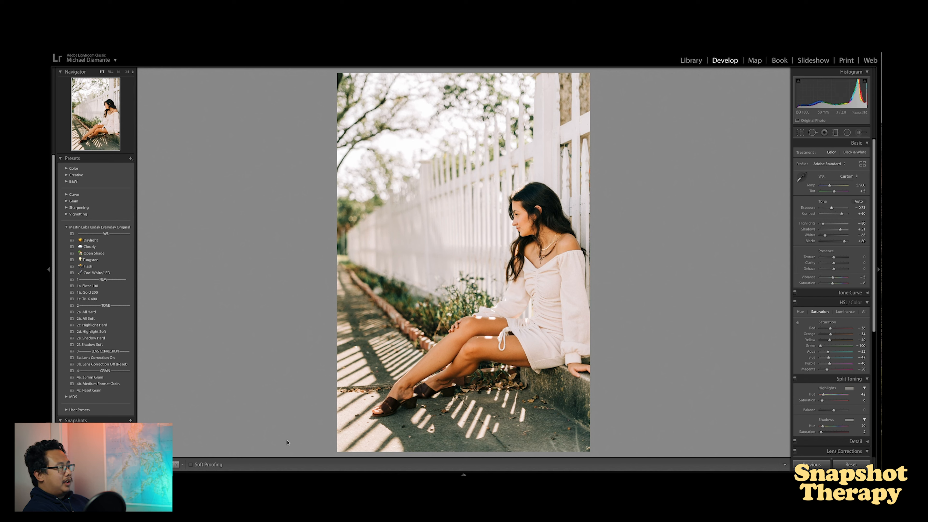
# Select the fourth through seventh photos and synchronize the fourth photo's develop settings, leaving out Exposure, Local Adjustments, Transform and Spot Removal.
pyautogui.moveTo(437, 473)
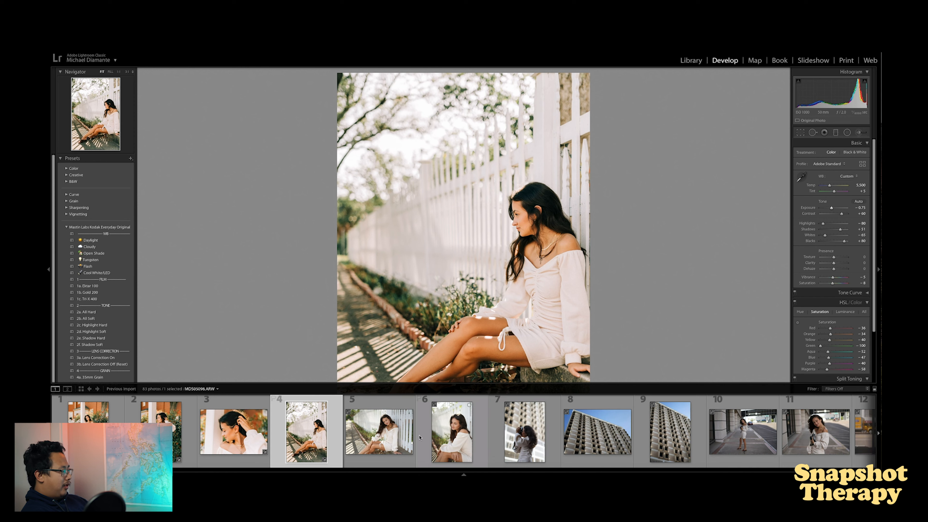
pyautogui.press('F6')
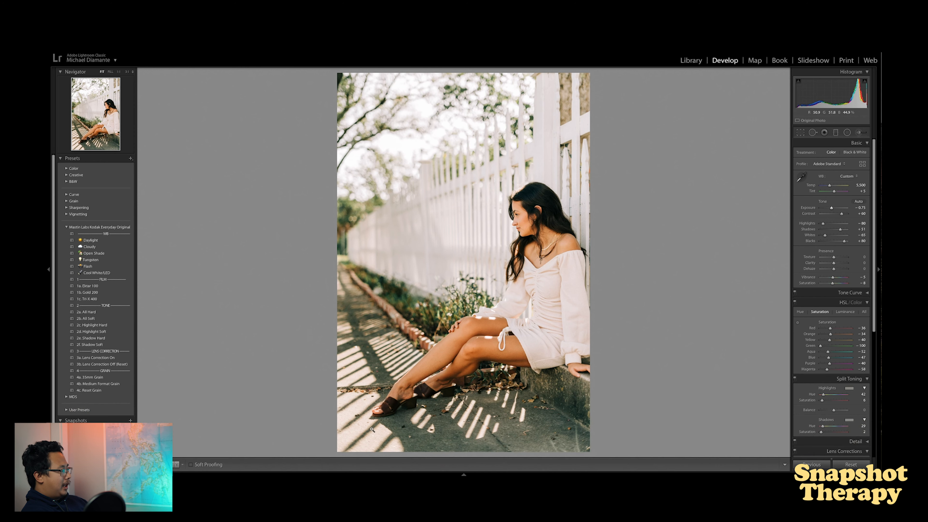
pyautogui.moveTo(466, 474)
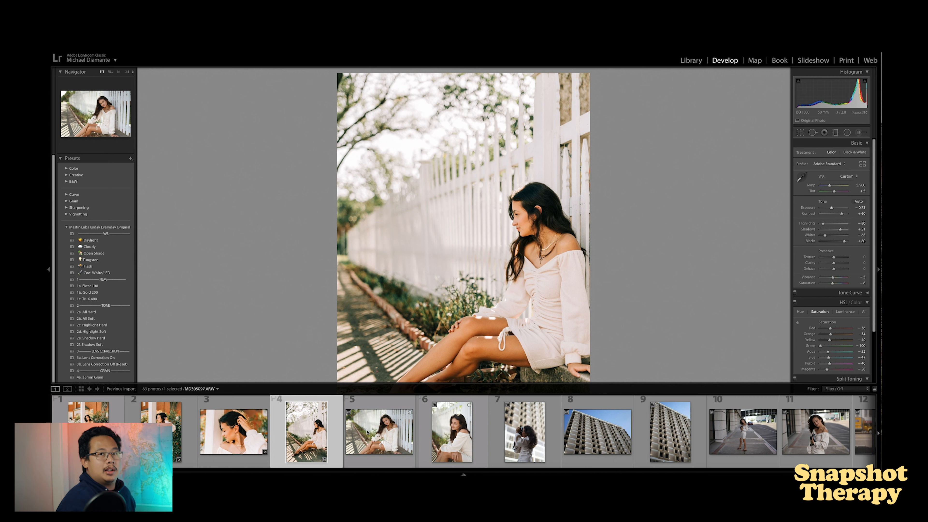
pyautogui.keyDown('shift'); pyautogui.click(453, 438); pyautogui.keyUp('shift')
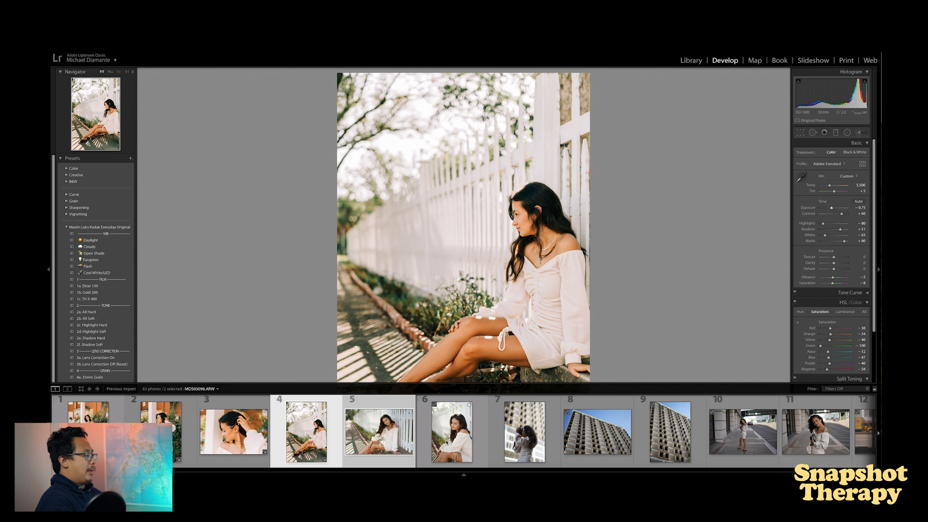
pyautogui.keyDown('shift'); pyautogui.click(530, 445); pyautogui.keyUp('shift')
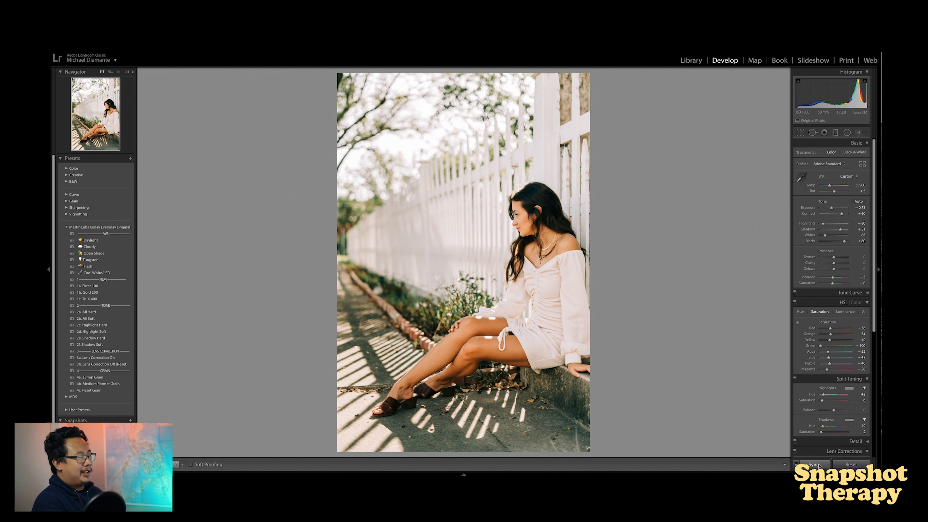
pyautogui.click(816, 465)
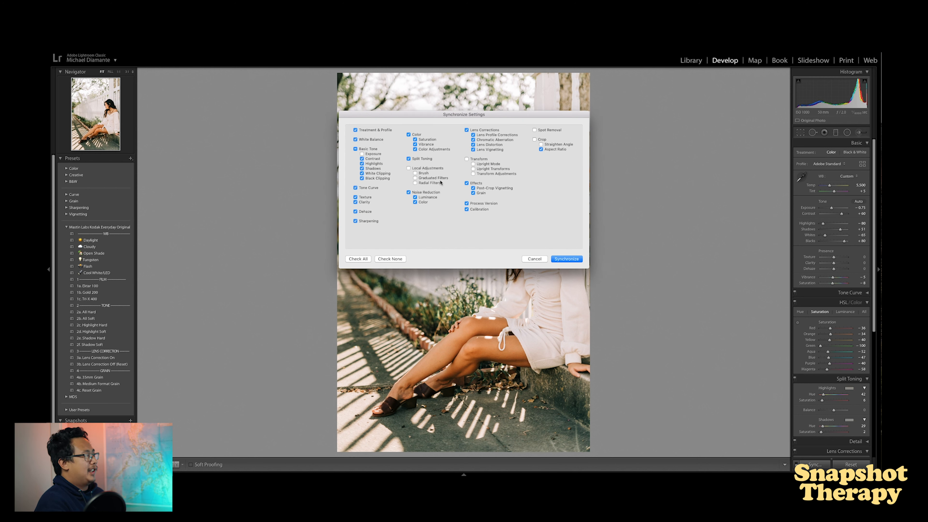
pyautogui.click(567, 259)
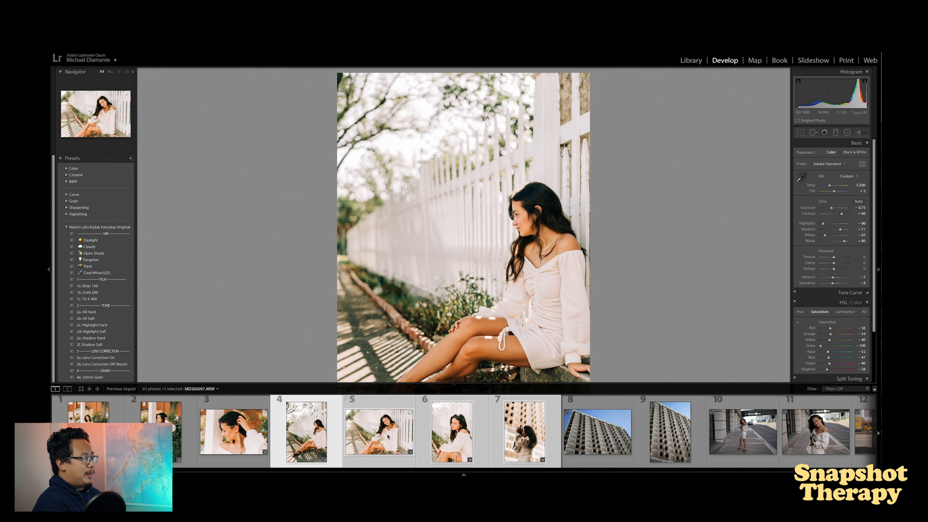
# Set the exposure to -0.25 on the fifth photo and -0.40 on the sixth photo.
pyautogui.click(381, 423)
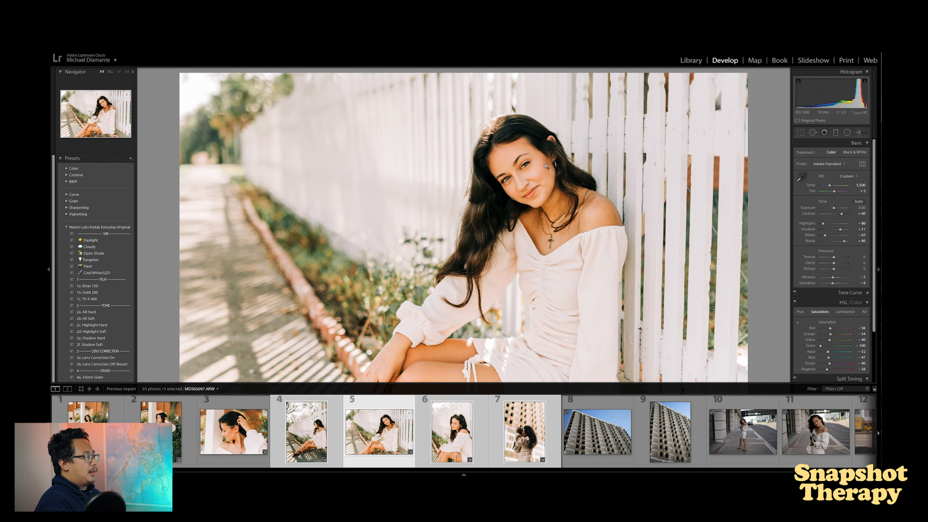
pyautogui.press('F6')
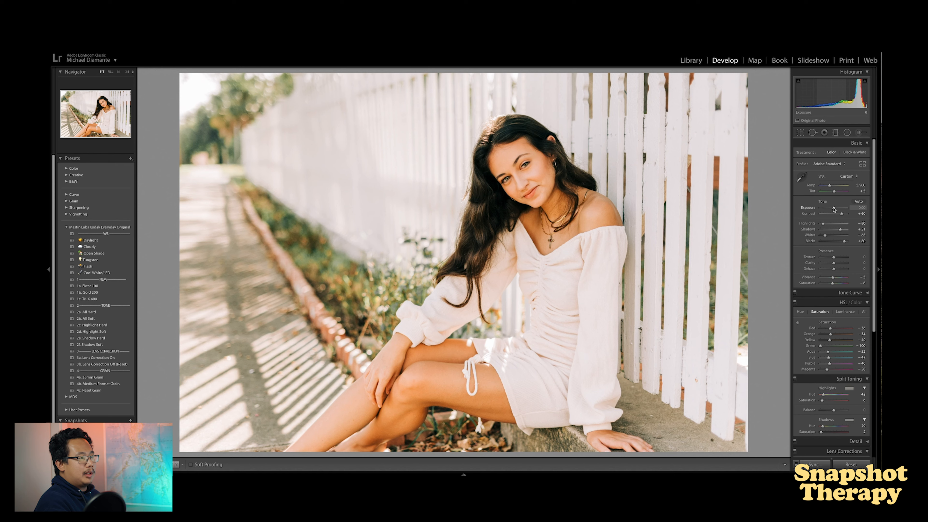
pyautogui.moveTo(833, 209); pyautogui.dragTo(833, 209)
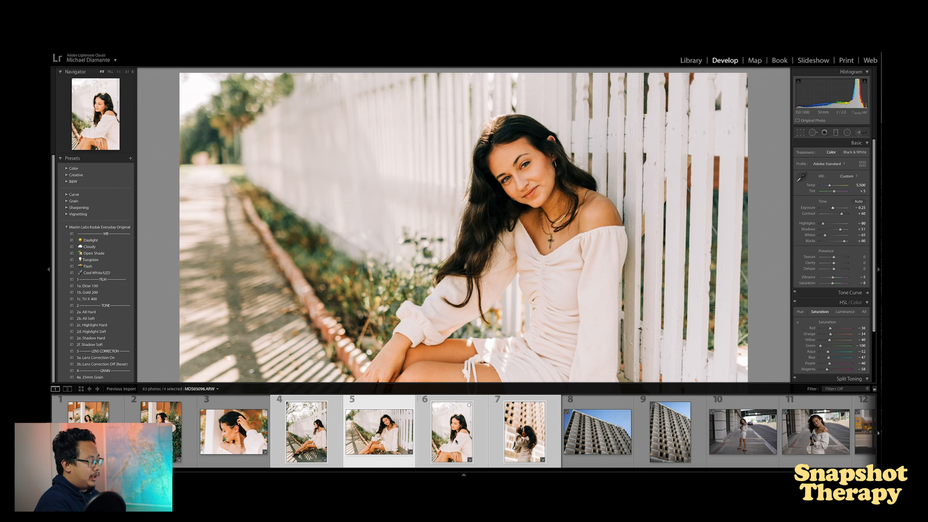
pyautogui.click(453, 441)
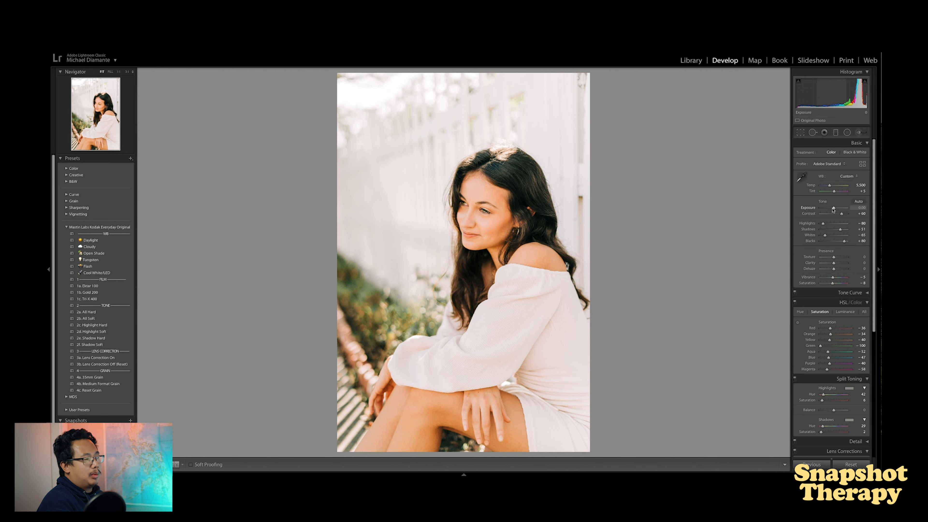
pyautogui.moveTo(833, 209); pyautogui.dragTo(832, 209)
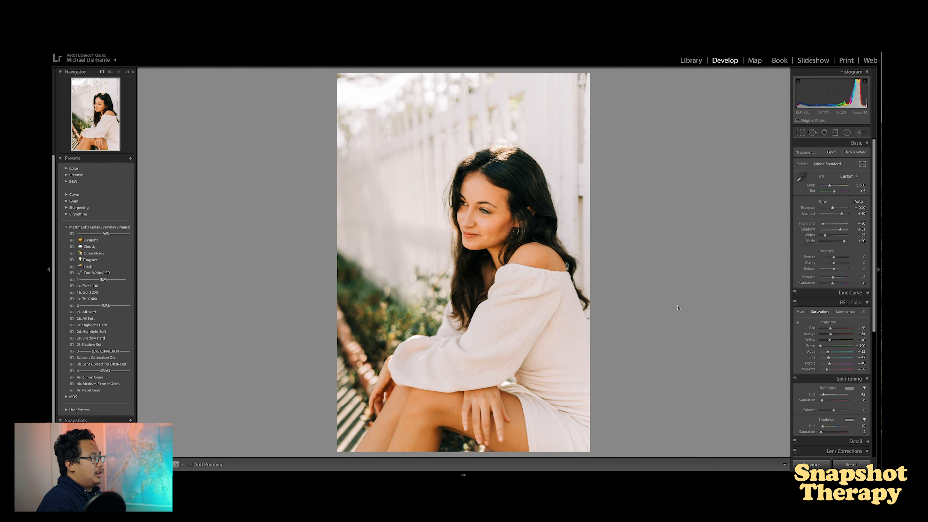
# Open only the seventh photo, the woman holding a camera to her face, and set its exposure to +0.45.
pyautogui.moveTo(468, 475)
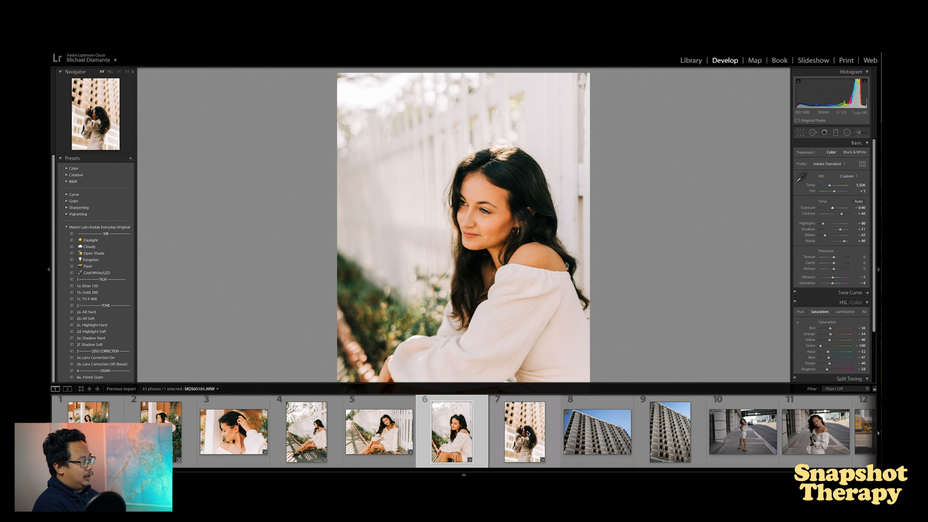
pyautogui.click(532, 443)
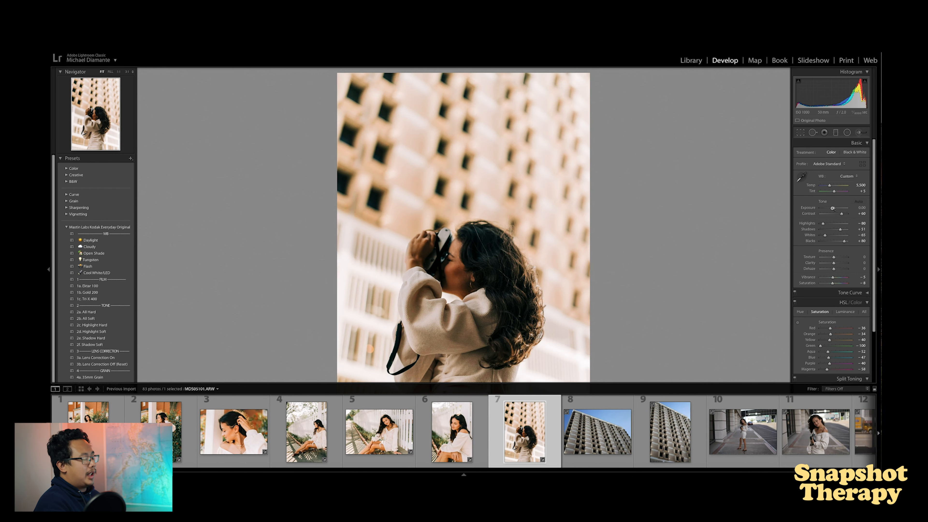
pyautogui.moveTo(834, 209); pyautogui.dragTo(835, 209)
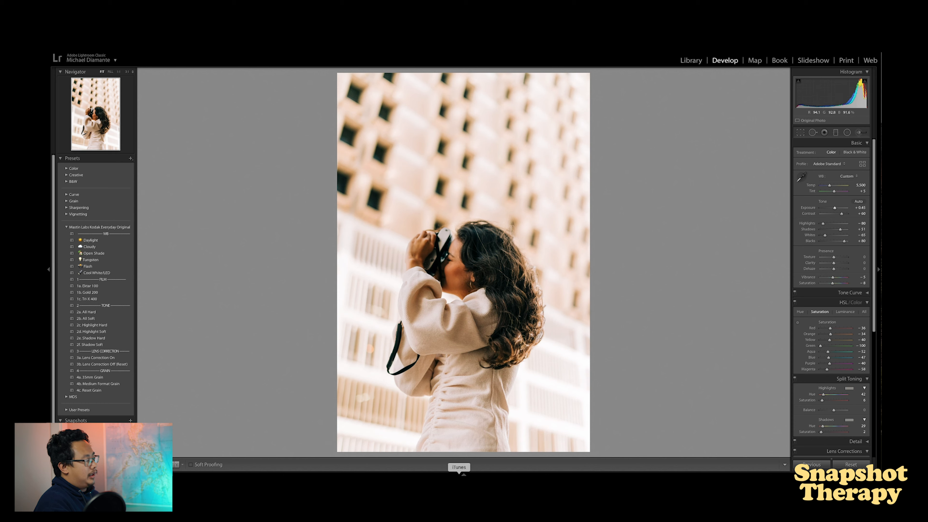
# Open photo 20, the woman on the metal staircase, and apply the Mastin Labs presets Daylight, Gold 200 and All Soft.
pyautogui.moveTo(464, 474)
pyautogui.scroll(1, 318, 431)
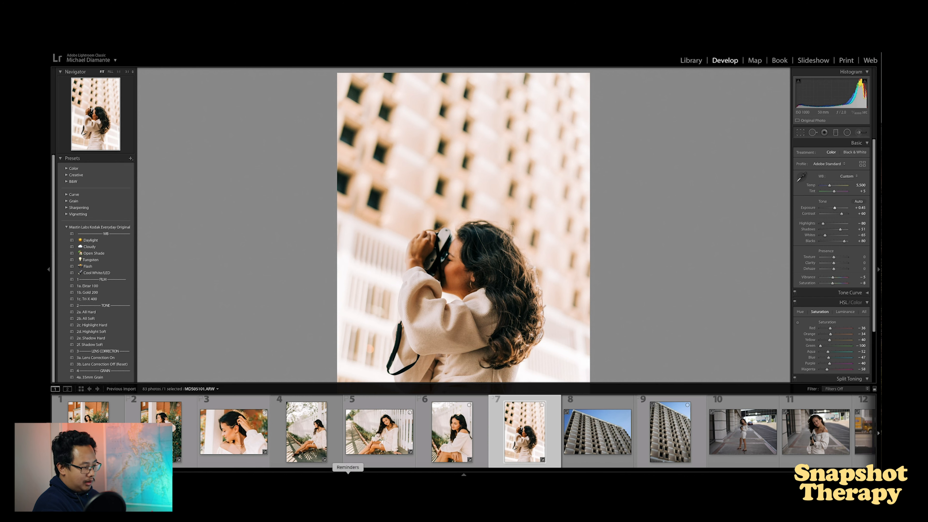
pyautogui.hscroll(5, 201, 473)
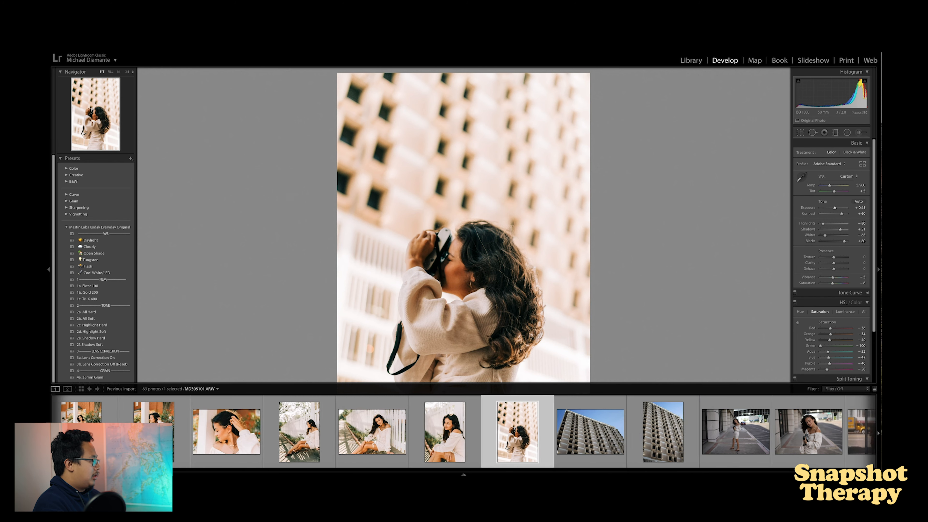
pyautogui.moveTo(202, 473); pyautogui.dragTo(270, 471)
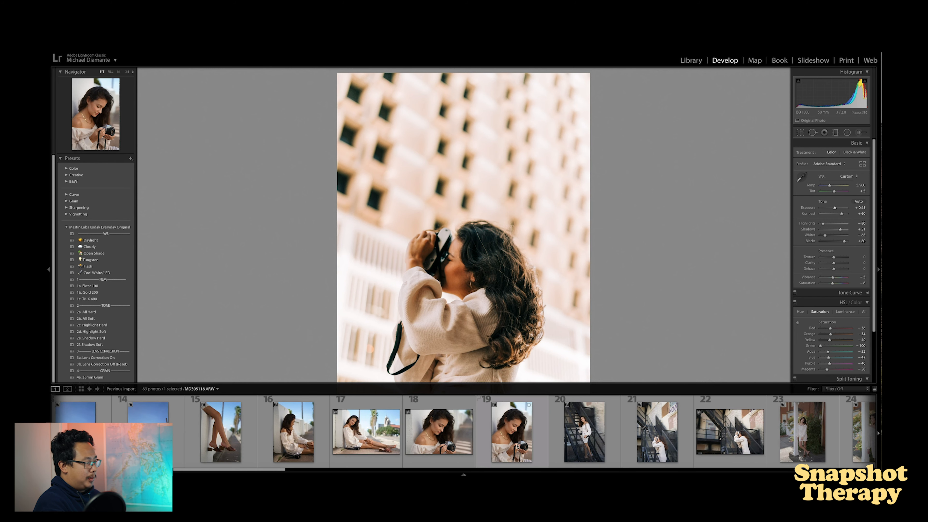
pyautogui.click(586, 443)
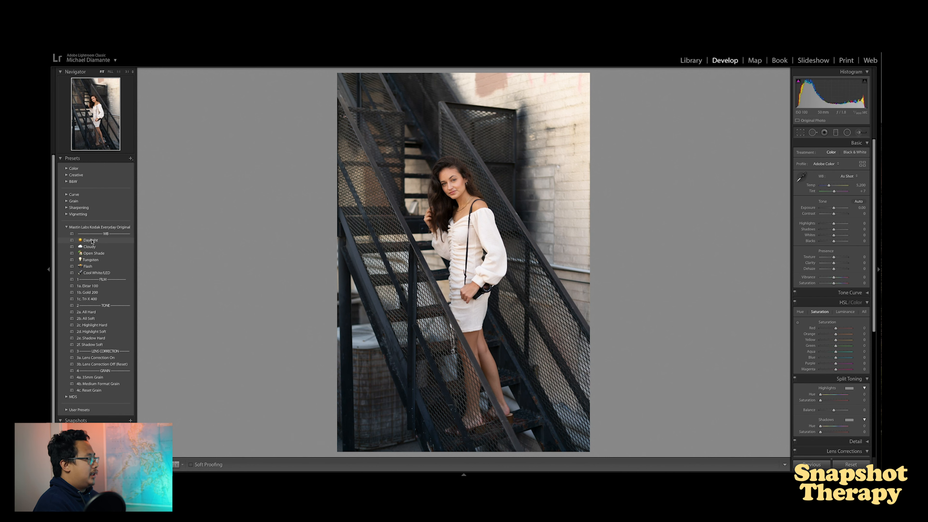
pyautogui.click(91, 240)
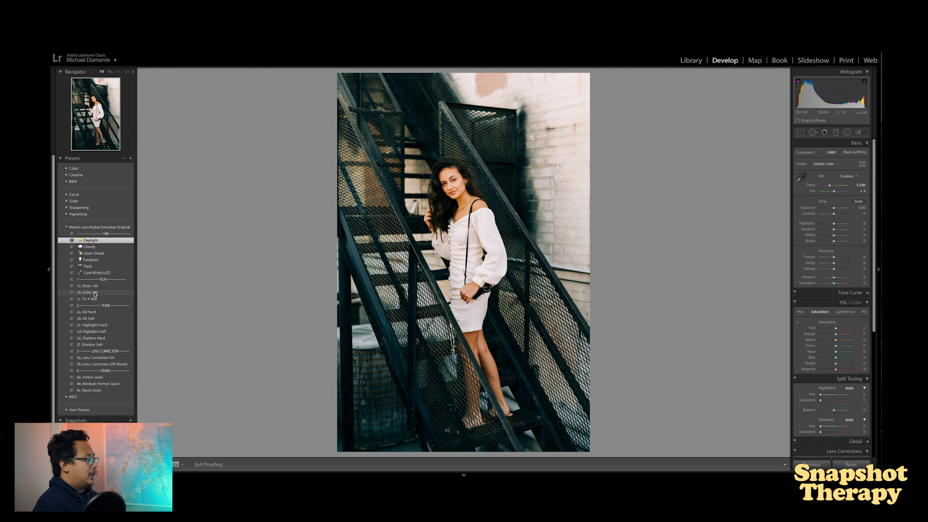
pyautogui.click(95, 293)
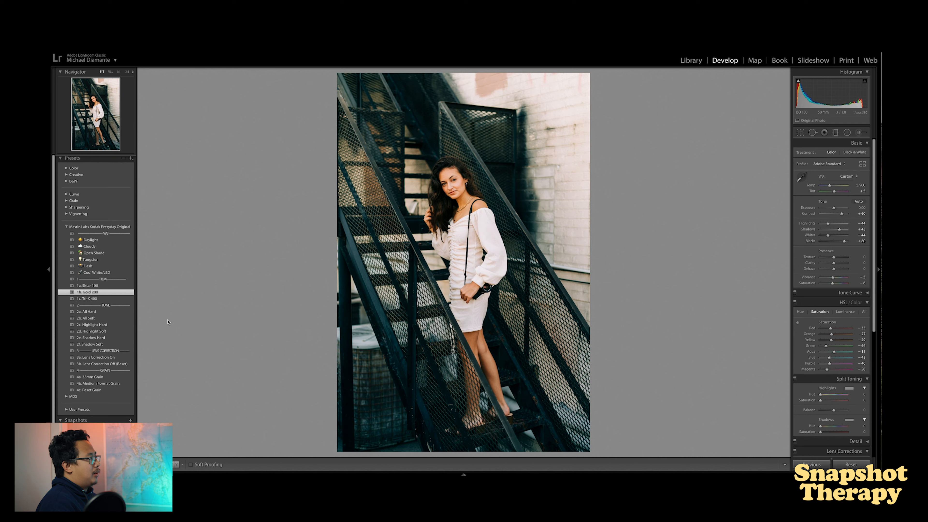
pyautogui.click(94, 318)
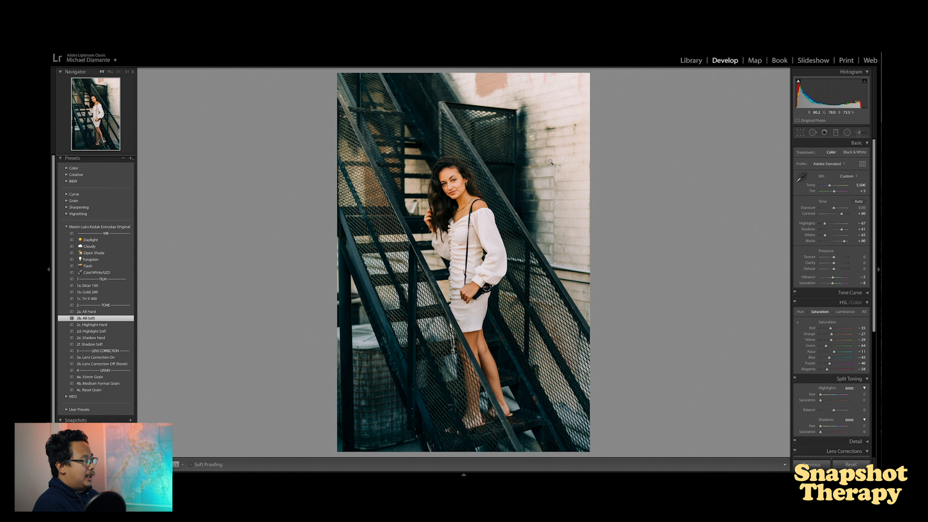
# Try lowering the staircase photo's vibrance to -14, and undo the change.
pyautogui.moveTo(474, 474)
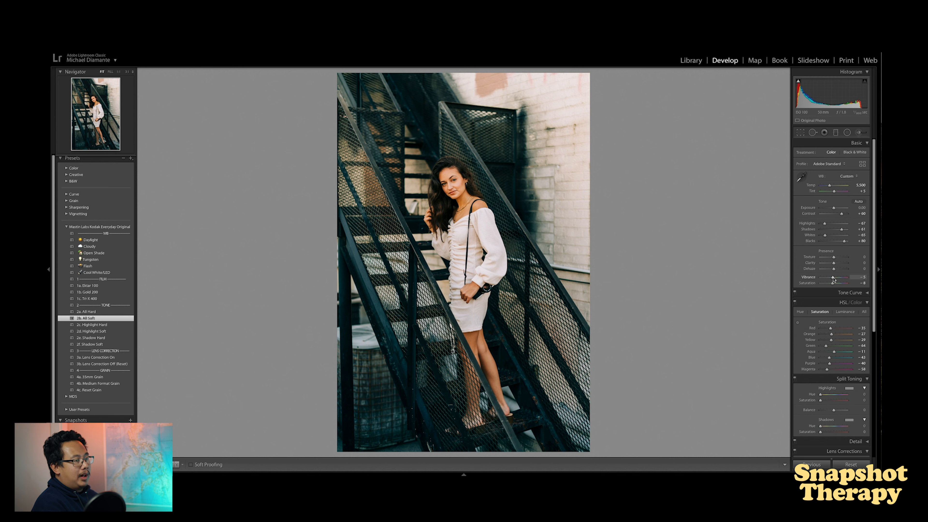
pyautogui.moveTo(833, 279)
pyautogui.mouseDown()
pyautogui.moveTo(822, 280)
pyautogui.moveTo(832, 280)
pyautogui.mouseUp()
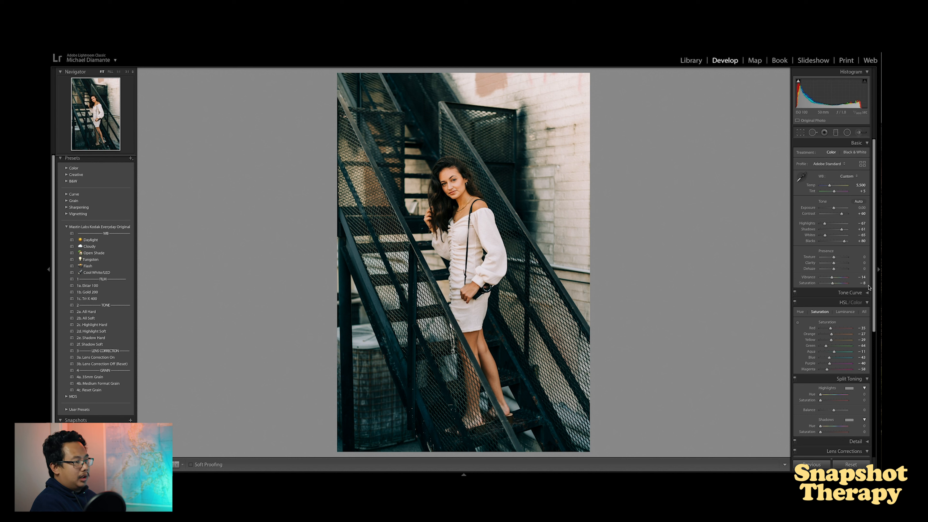
pyautogui.hotkey('ctrl', 'z')
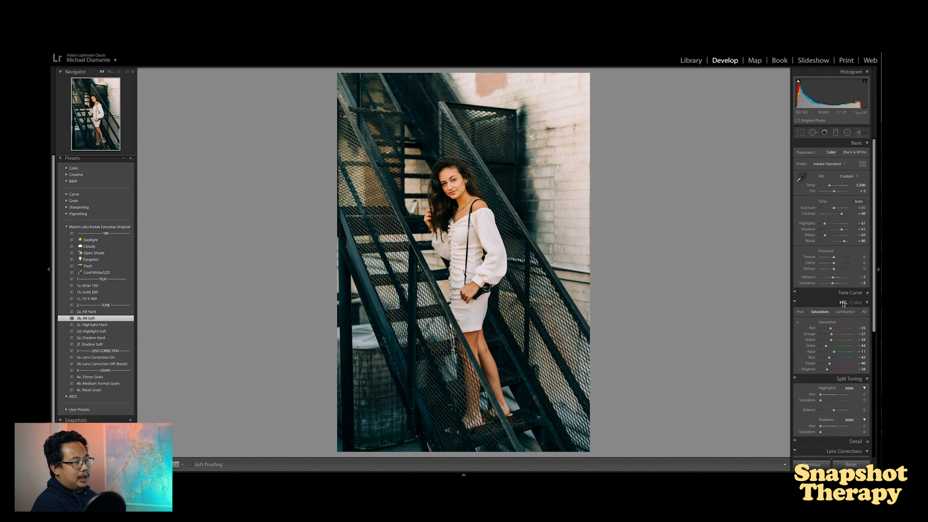
# Try raising and lowering the skin tones' saturation by sampling the woman's face with the HSL targeted adjustment, and undo the changes.
pyautogui.click(868, 303)
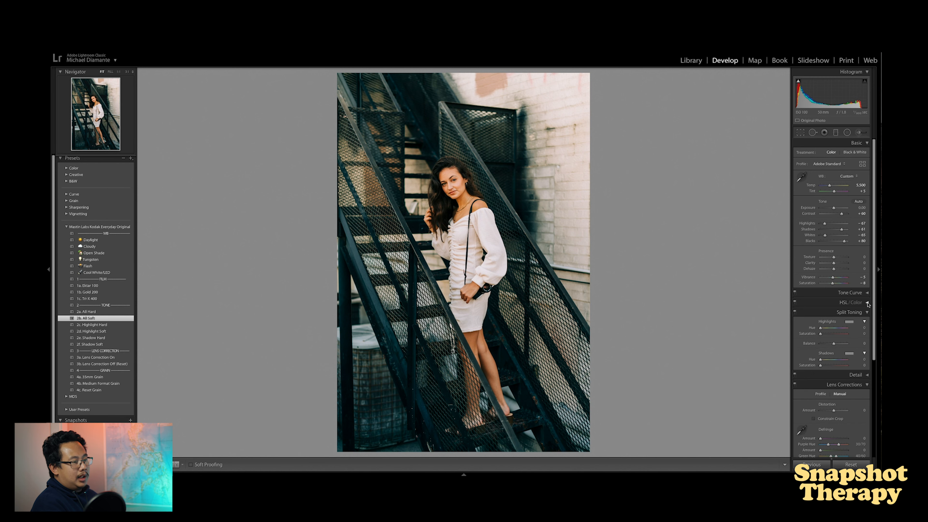
pyautogui.click(868, 304)
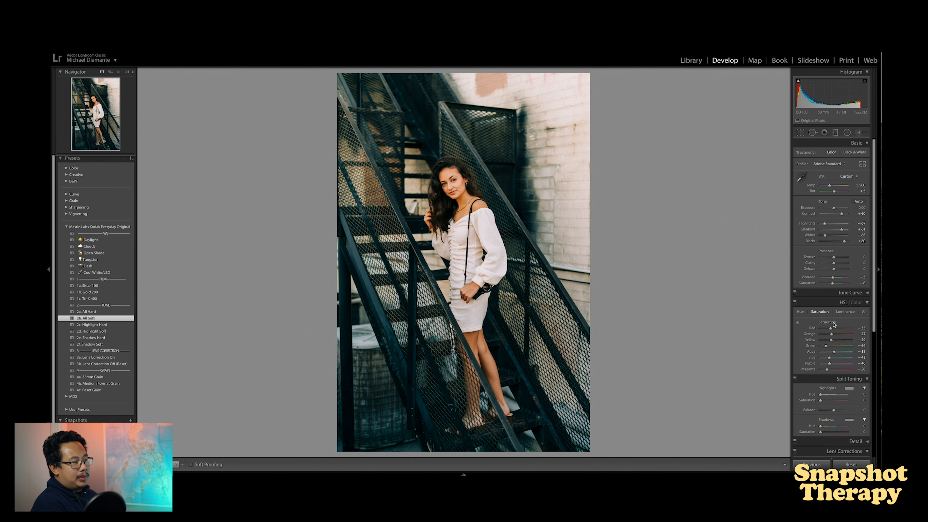
pyautogui.click(798, 322)
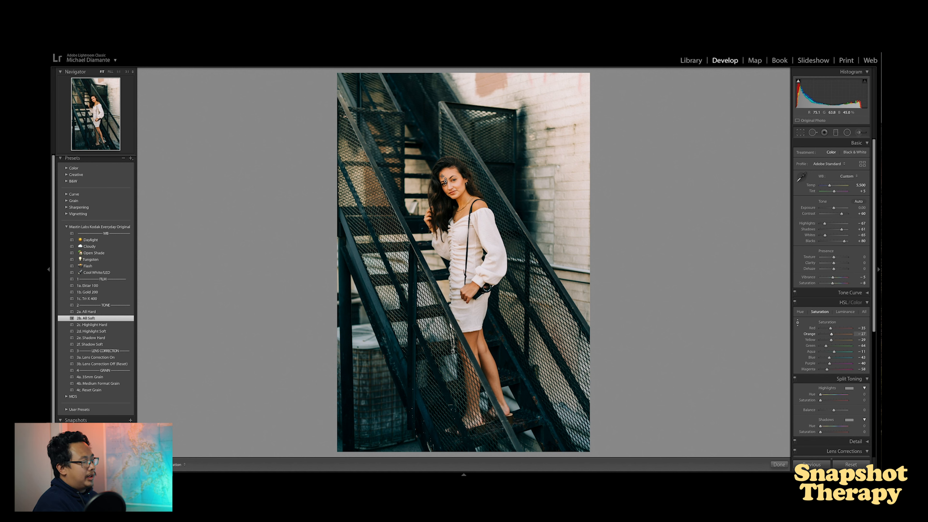
pyautogui.moveTo(444, 180); pyautogui.dragTo(444, 187)
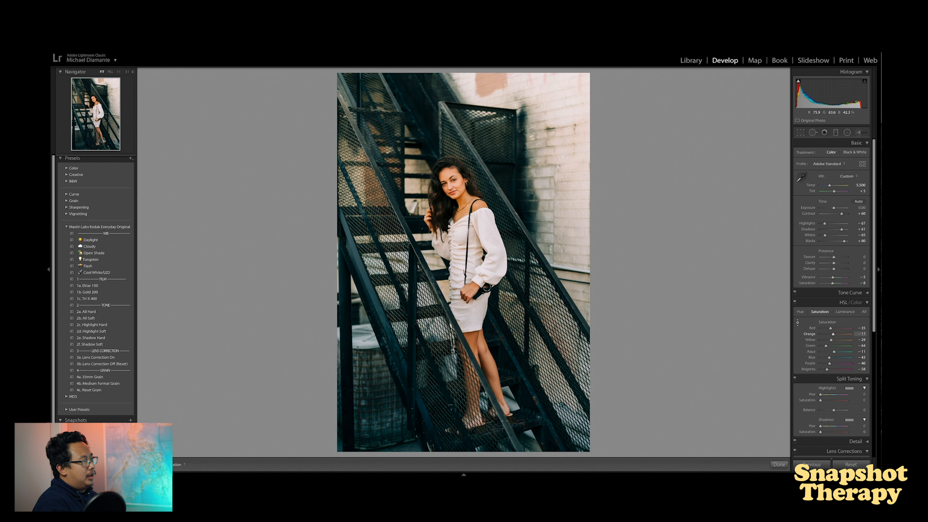
pyautogui.moveTo(445, 182); pyautogui.dragTo(444, 139)
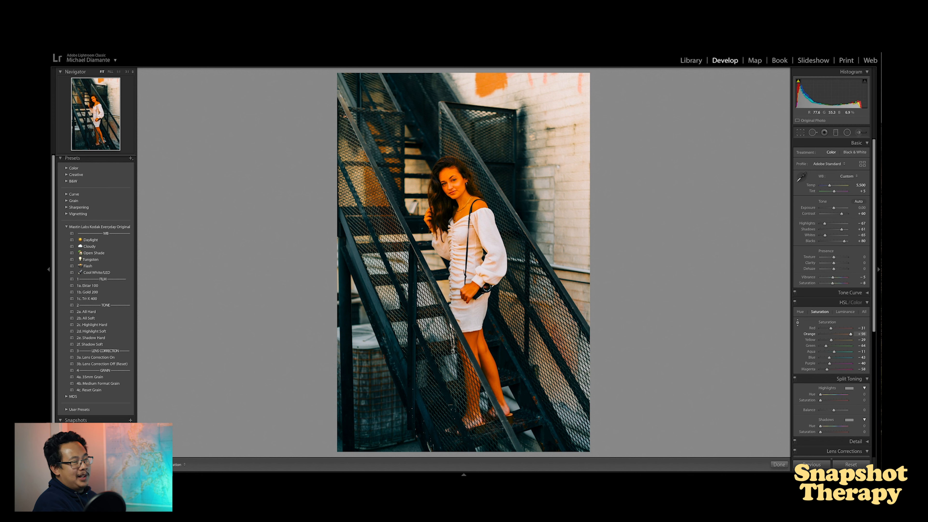
pyautogui.moveTo(444, 140); pyautogui.dragTo(445, 169)
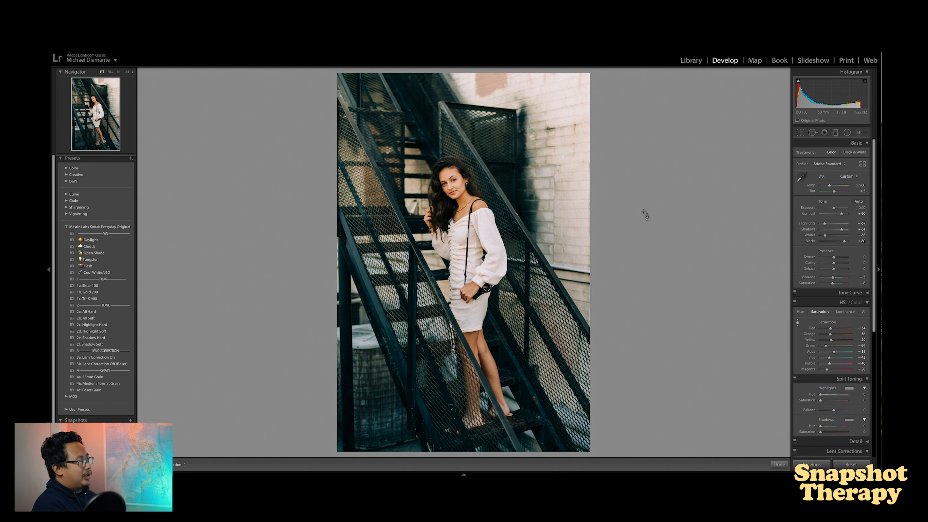
pyautogui.hotkey('ctrl', 'z')
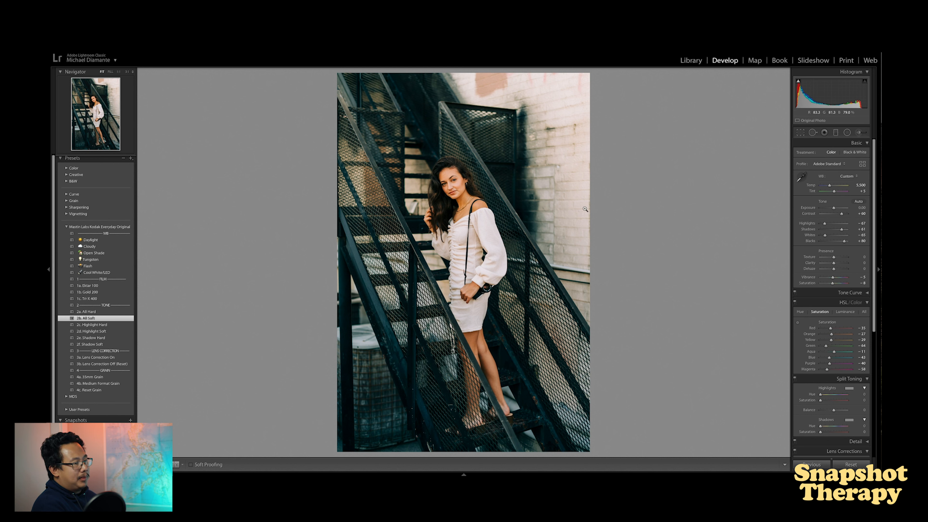
# Set the Orange saturation in HSL to -41 on the staircase photo.
pyautogui.click(866, 335)
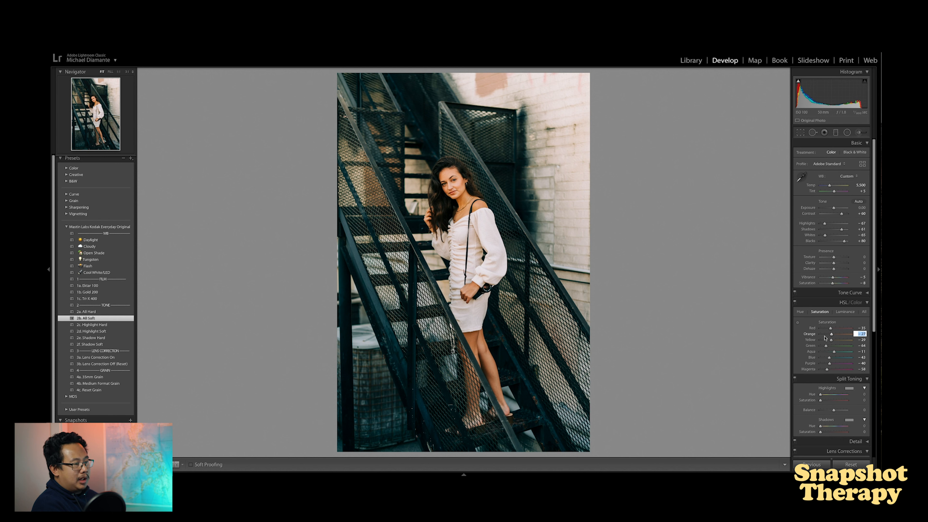
pyautogui.click(831, 335)
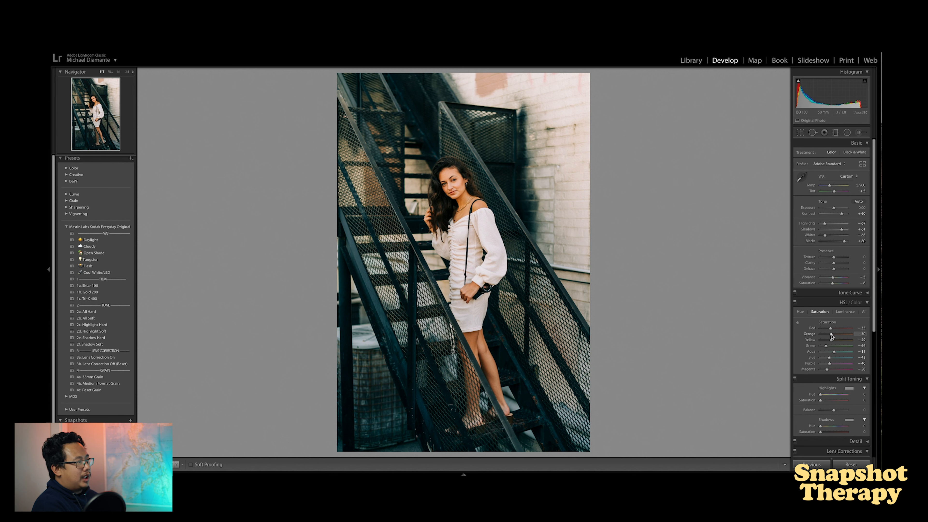
pyautogui.moveTo(831, 337)
pyautogui.mouseDown()
pyautogui.moveTo(819, 337)
pyautogui.moveTo(830, 337)
pyautogui.mouseUp()
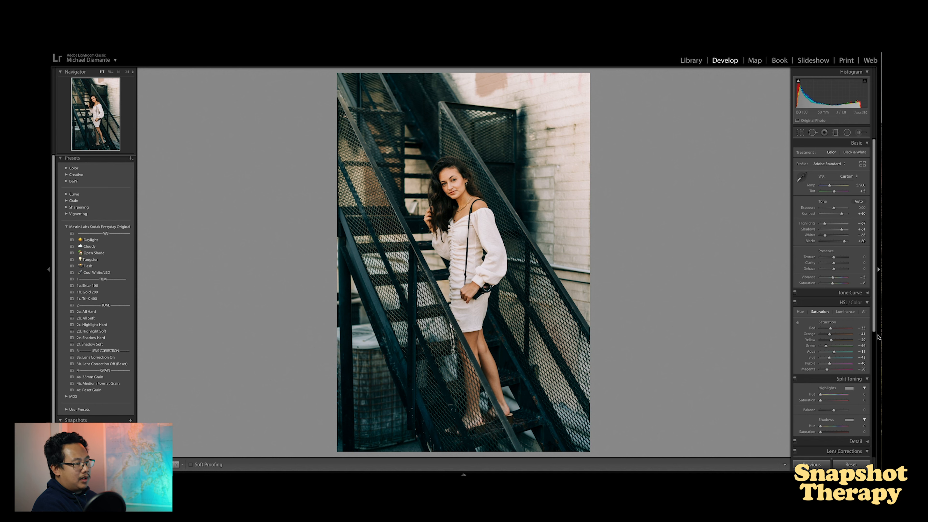
# Undo the last Orange saturation change and lower Orange saturation to -38 by sampling the woman's face with the HSL targeted adjustment.
pyautogui.hotkey('ctrl', 'z')
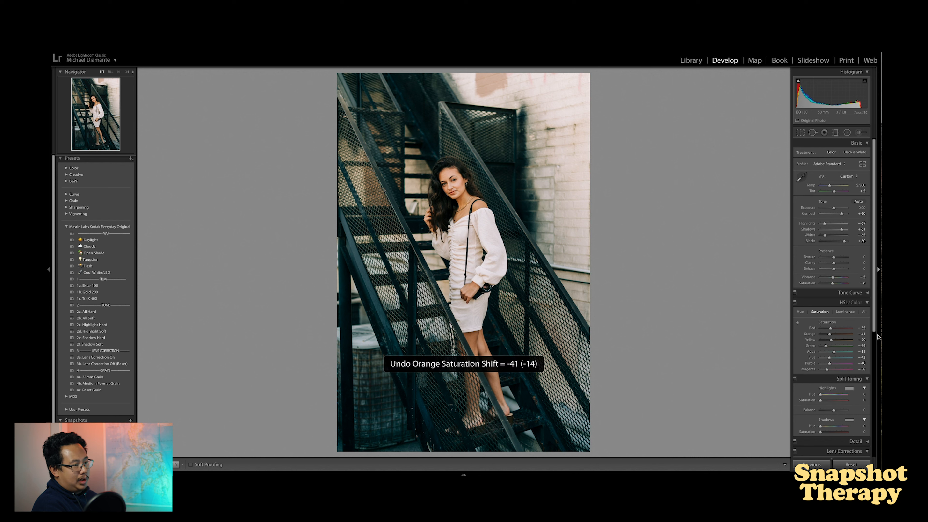
pyautogui.click(798, 323)
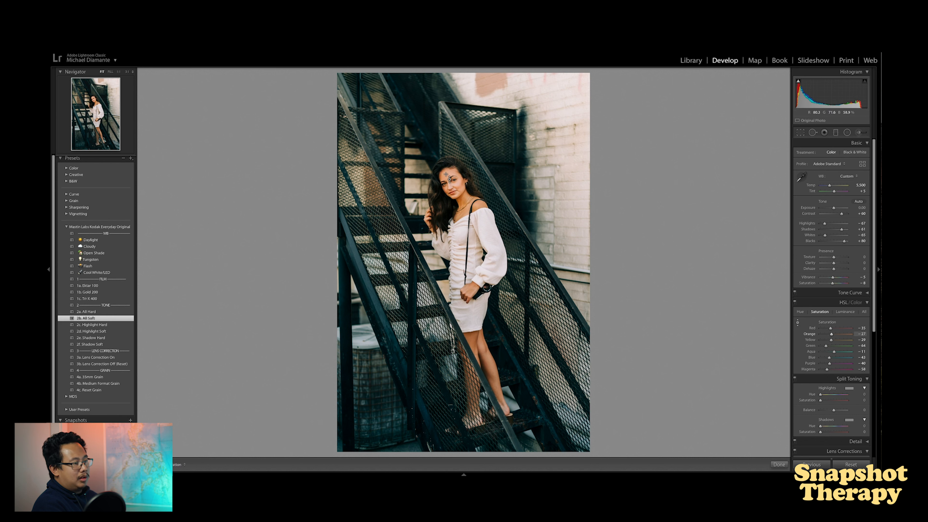
pyautogui.moveTo(447, 178); pyautogui.dragTo(447, 180)
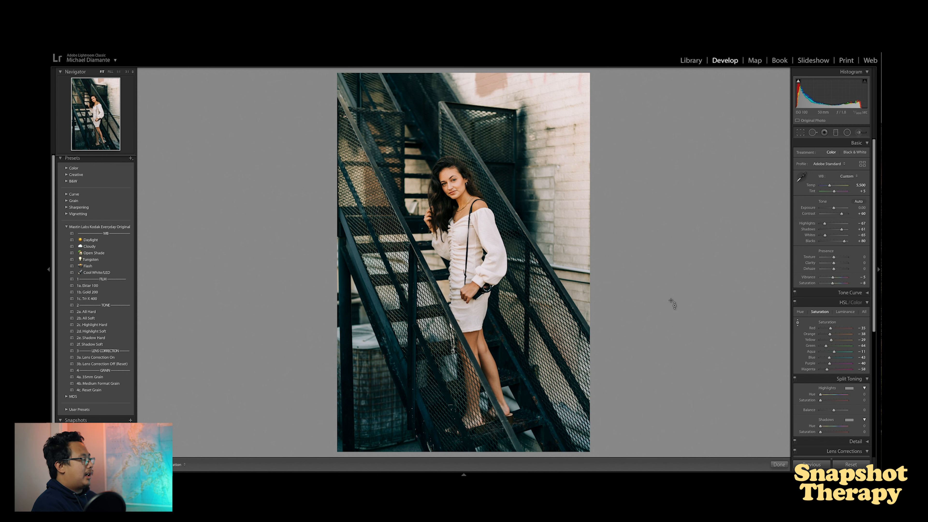
# Split-tone the staircase photo with highlights at hue 45, saturation 12, and shadows at hue 27, saturation 6.
pyautogui.click(849, 388)
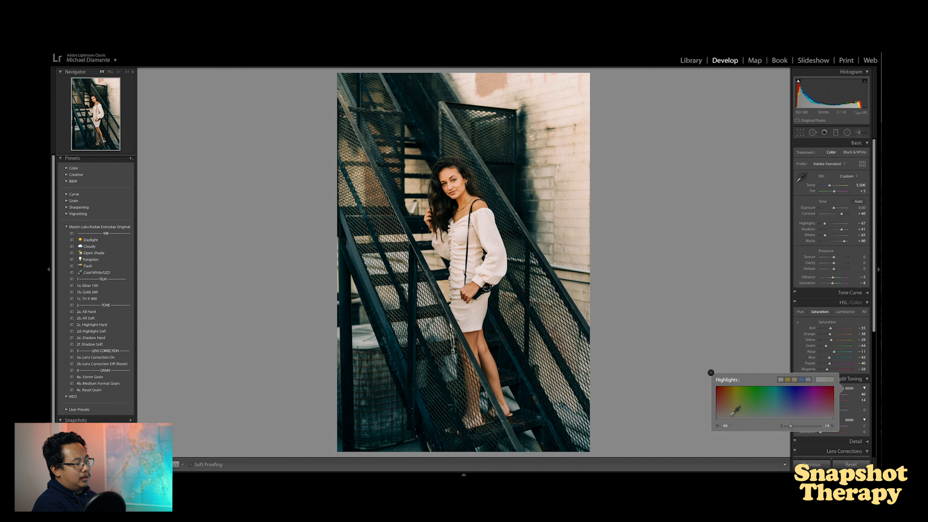
pyautogui.moveTo(730, 416); pyautogui.dragTo(730, 414)
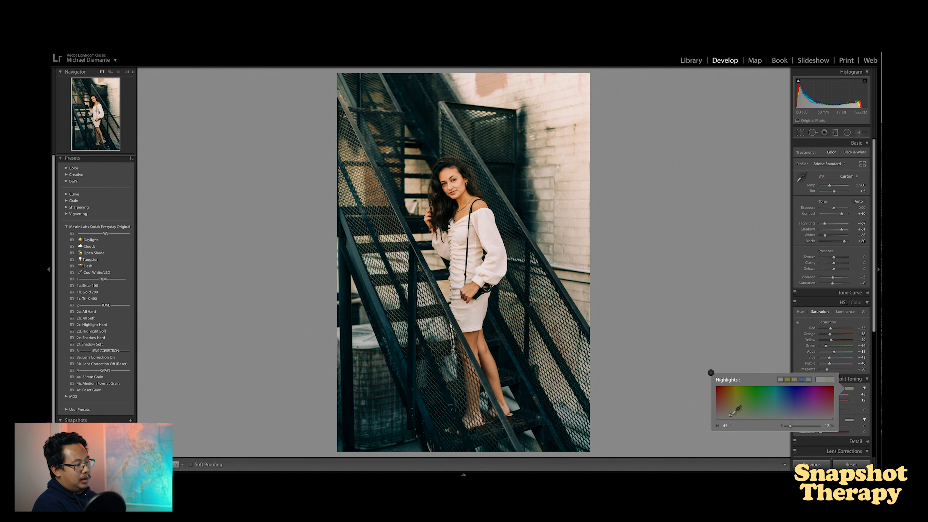
pyautogui.click(851, 421)
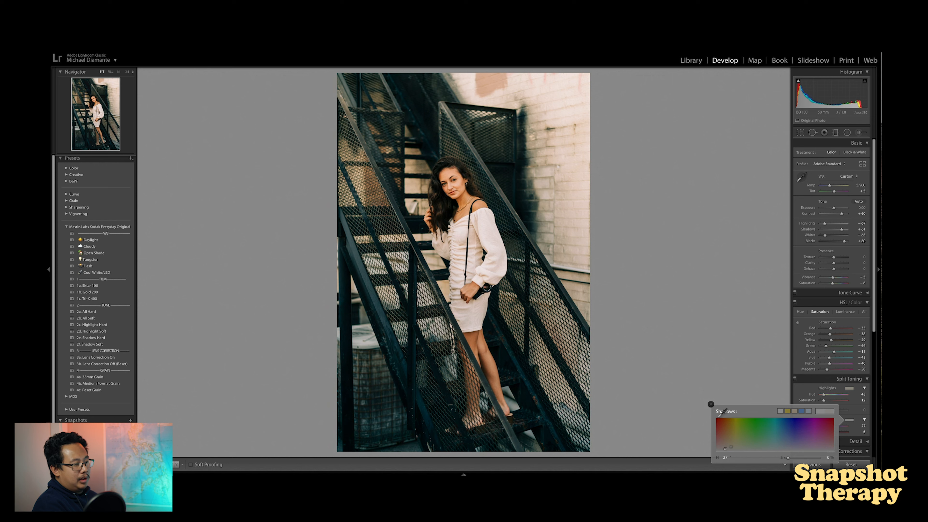
pyautogui.click(711, 404)
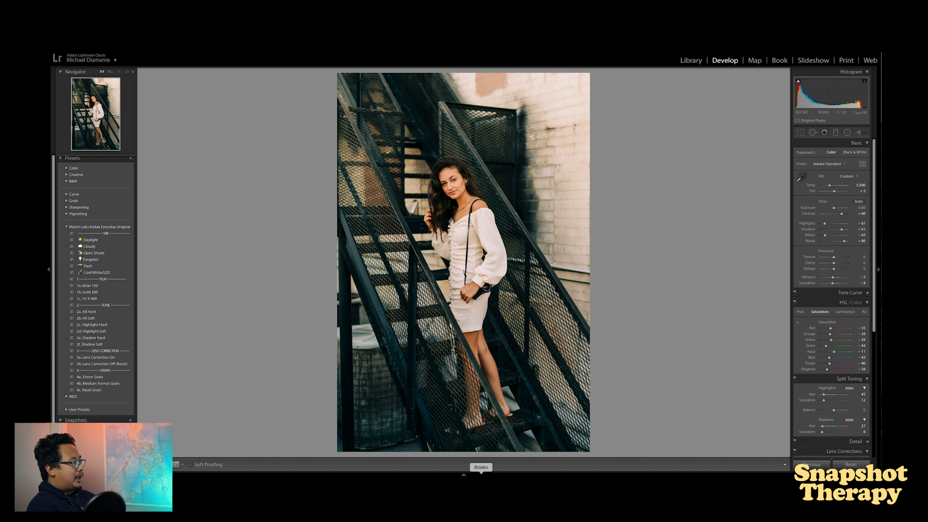
# Sync the staircase photo's settings to photo 19, the woman holding a camera, leaving out White Balance and Exposure.
pyautogui.moveTo(475, 471)
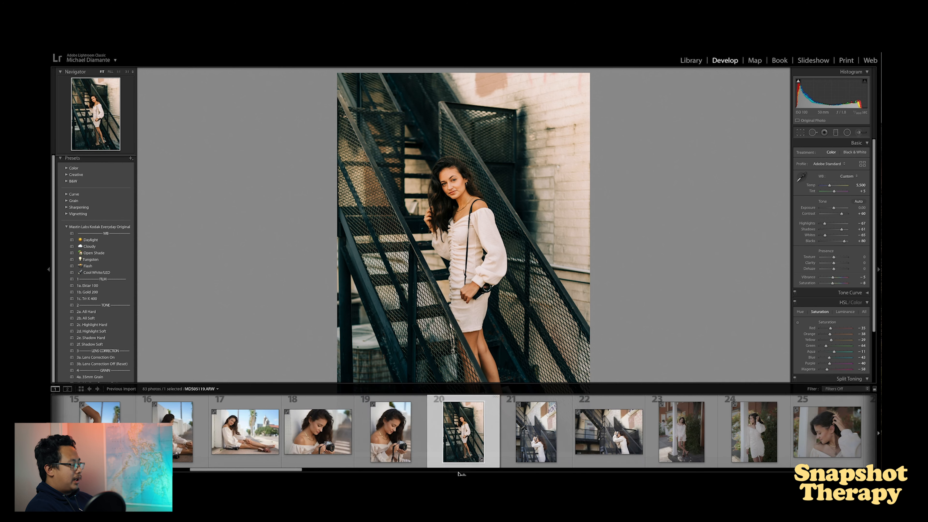
pyautogui.keyDown('shift'); pyautogui.click(386, 436); pyautogui.keyUp('shift')
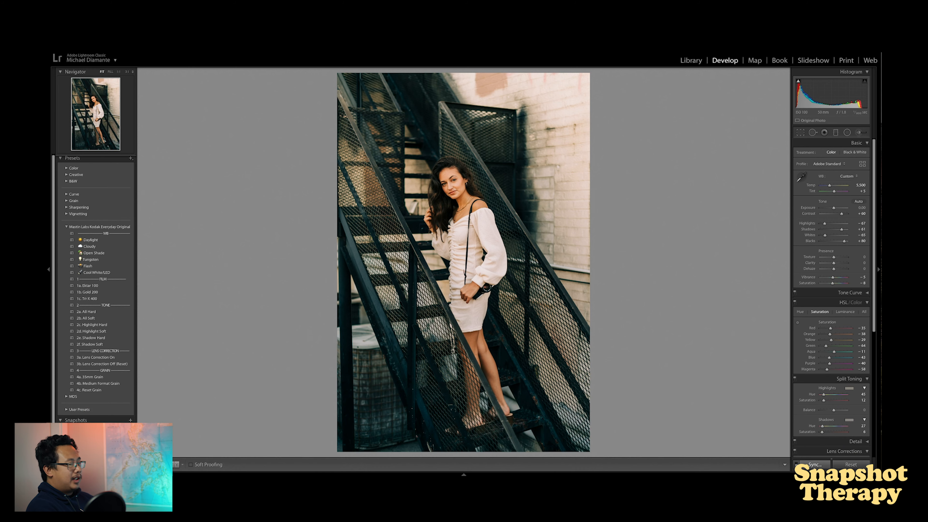
pyautogui.click(815, 464)
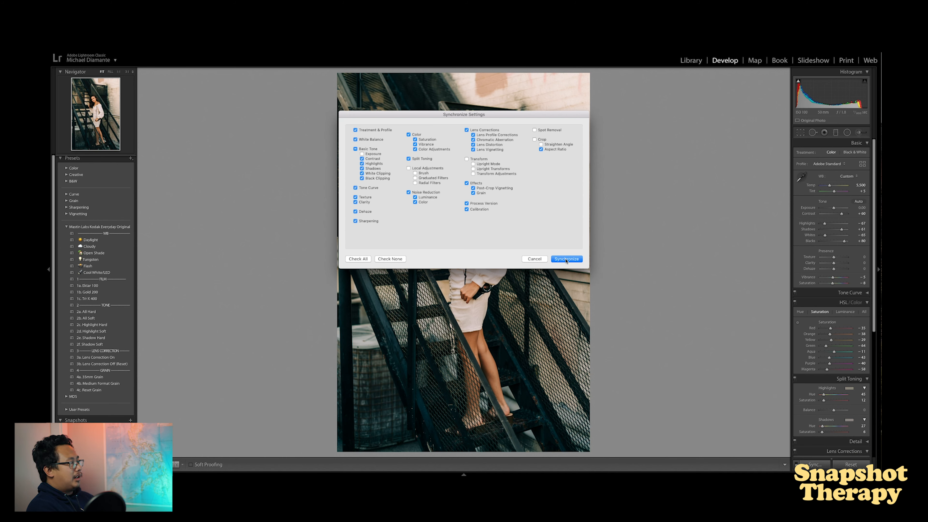
pyautogui.click(355, 139)
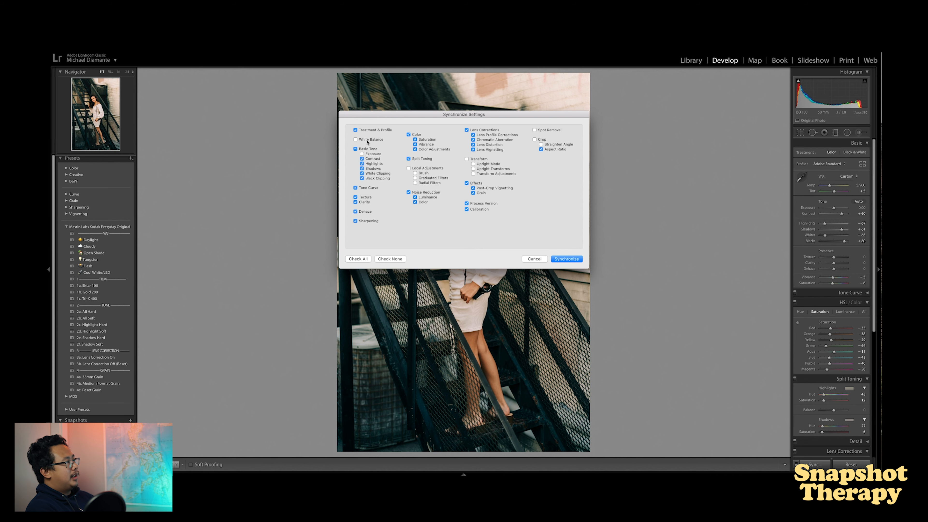
pyautogui.moveTo(416, 115); pyautogui.dragTo(505, 132)
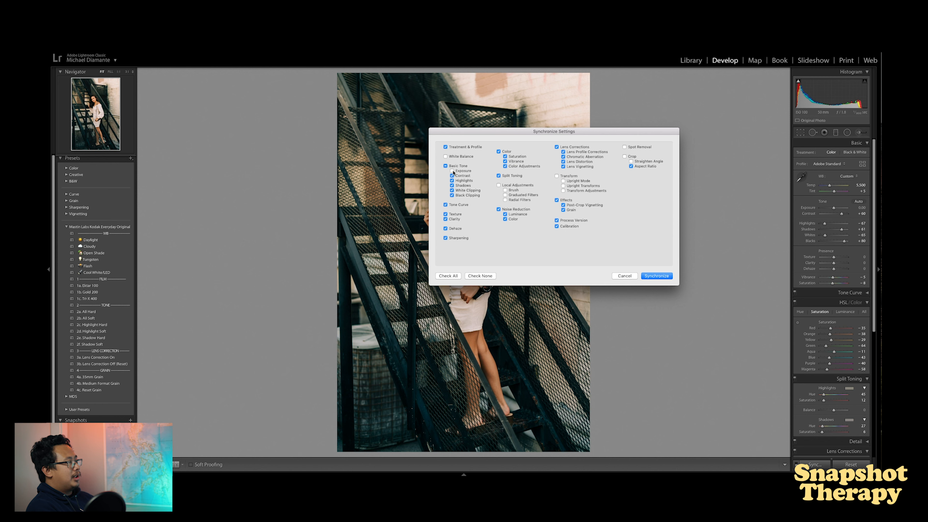
pyautogui.click(661, 276)
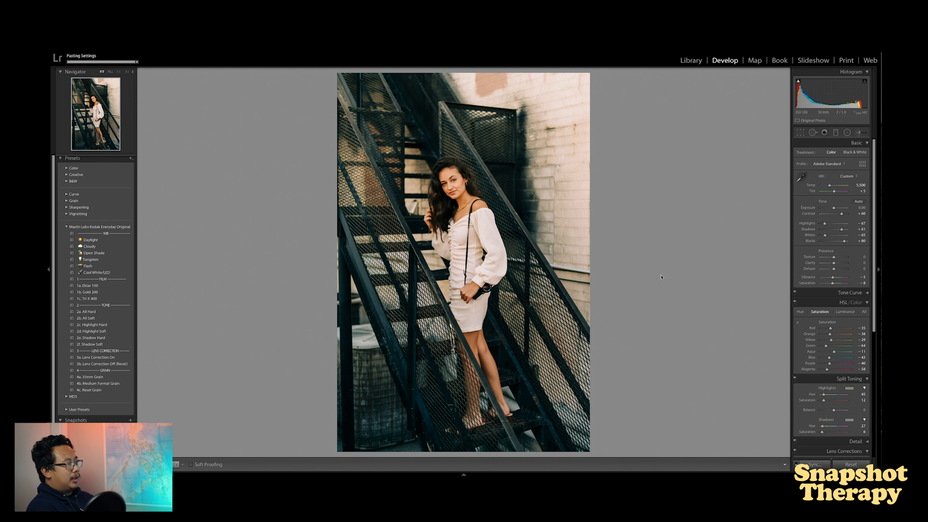
# Open photo 19 and correct its white balance by sampling the light wall behind the woman as the neutral target.
pyautogui.moveTo(461, 471)
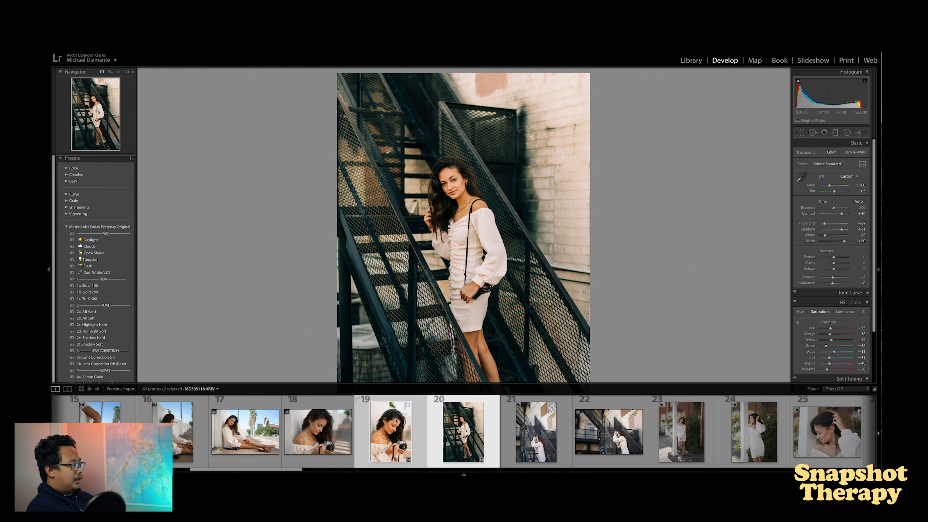
pyautogui.click(398, 429)
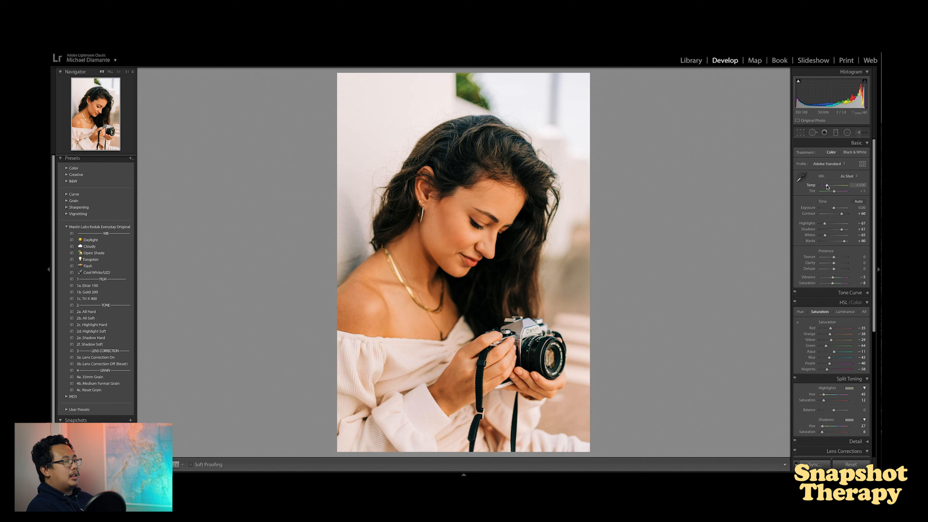
pyautogui.moveTo(827, 186); pyautogui.dragTo(827, 187)
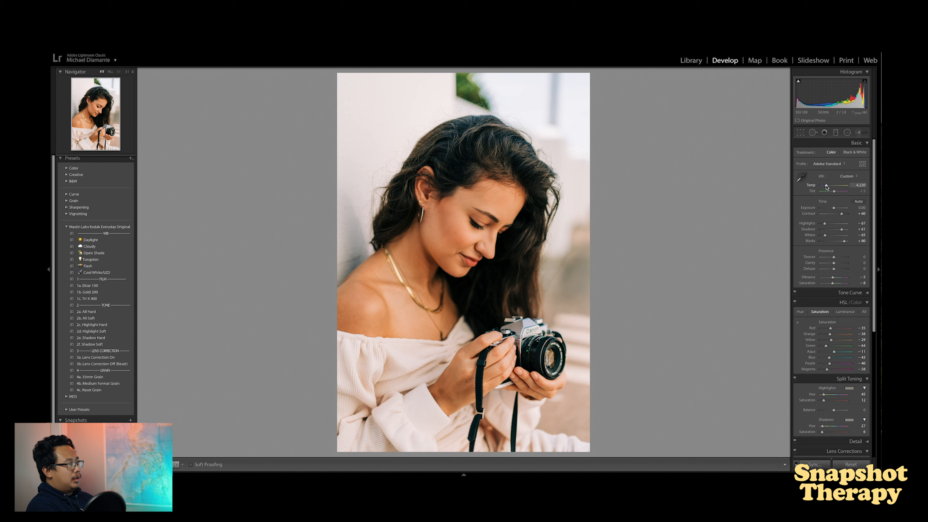
pyautogui.moveTo(827, 187); pyautogui.dragTo(828, 187)
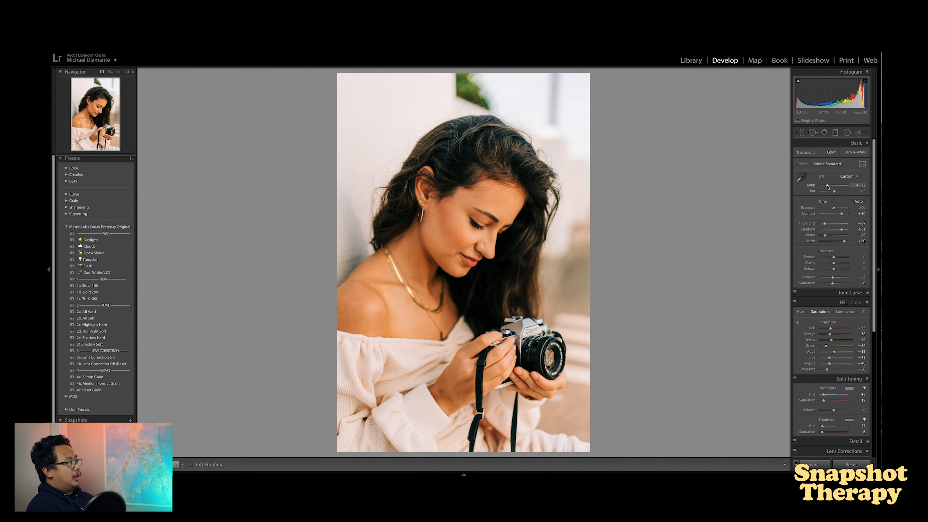
pyautogui.click(801, 178)
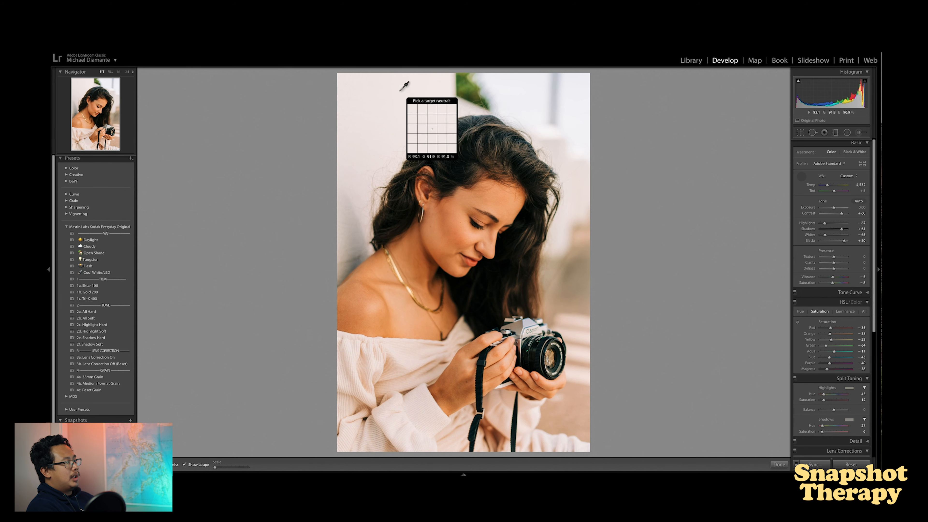
pyautogui.click(431, 103)
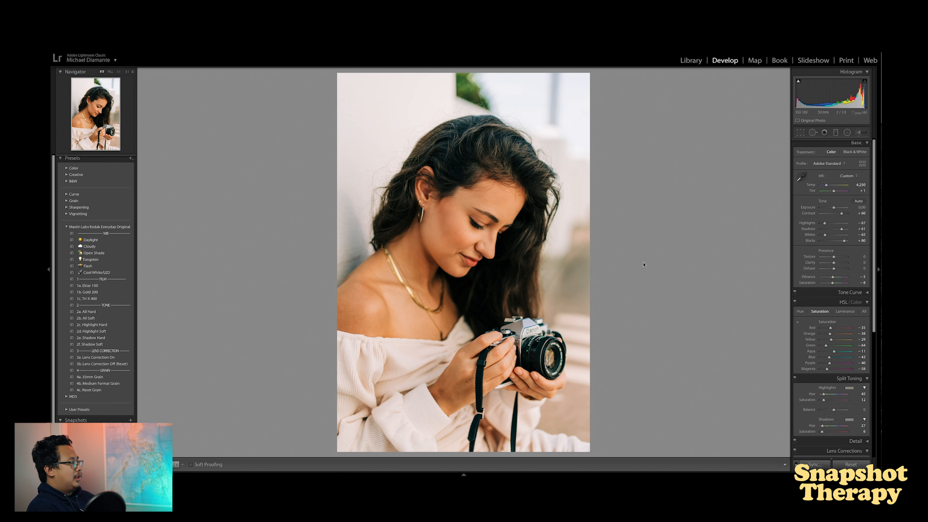
# Compare the looks of photos 19 and 20 by switching between them, ending on the staircase photo with the filmstrip hidden.
pyautogui.moveTo(526, 472)
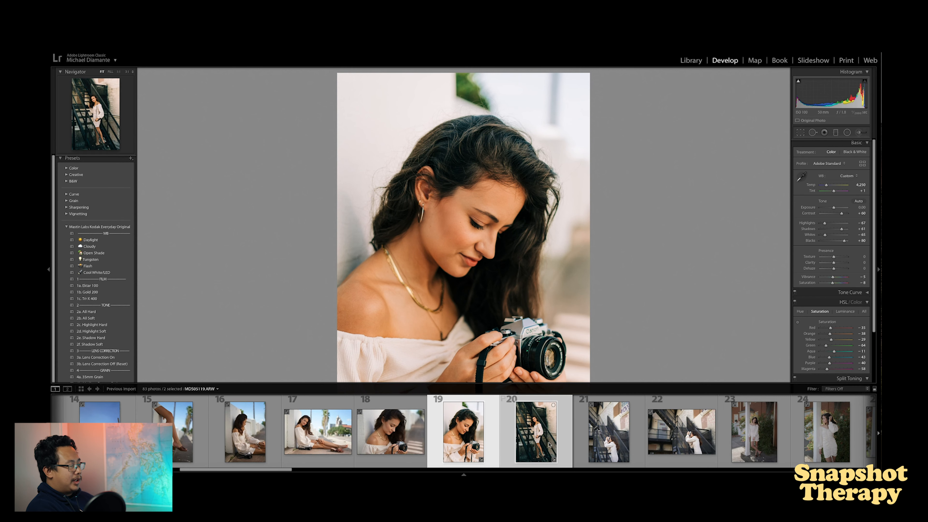
pyautogui.click(535, 431)
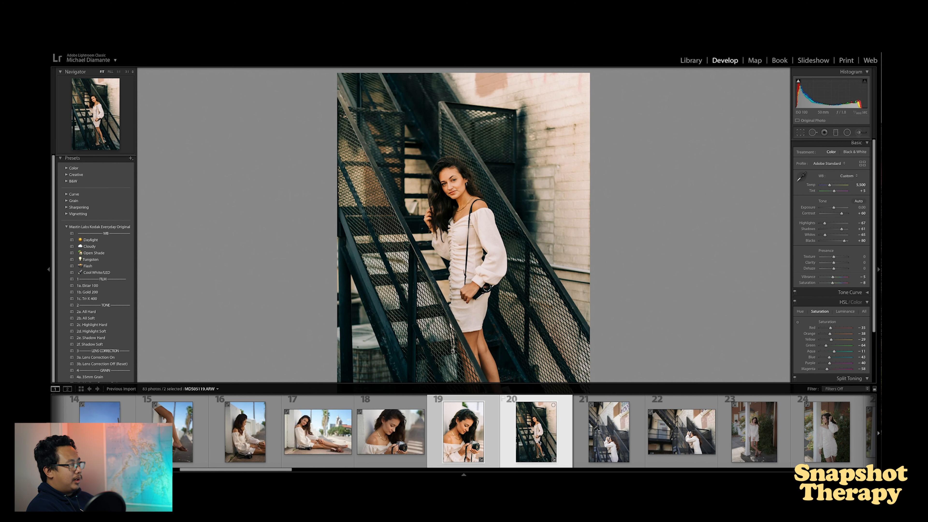
pyautogui.click(471, 434)
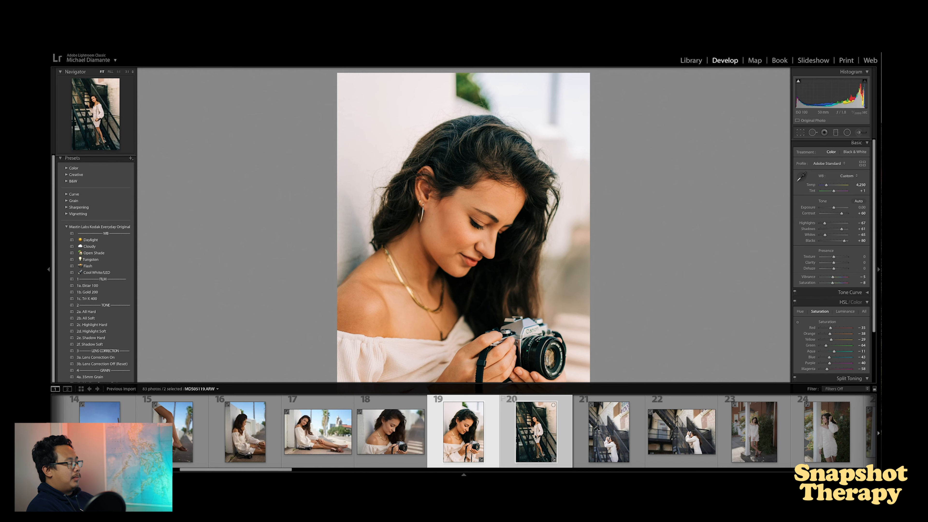
pyautogui.click(535, 436)
pyautogui.press('F6')
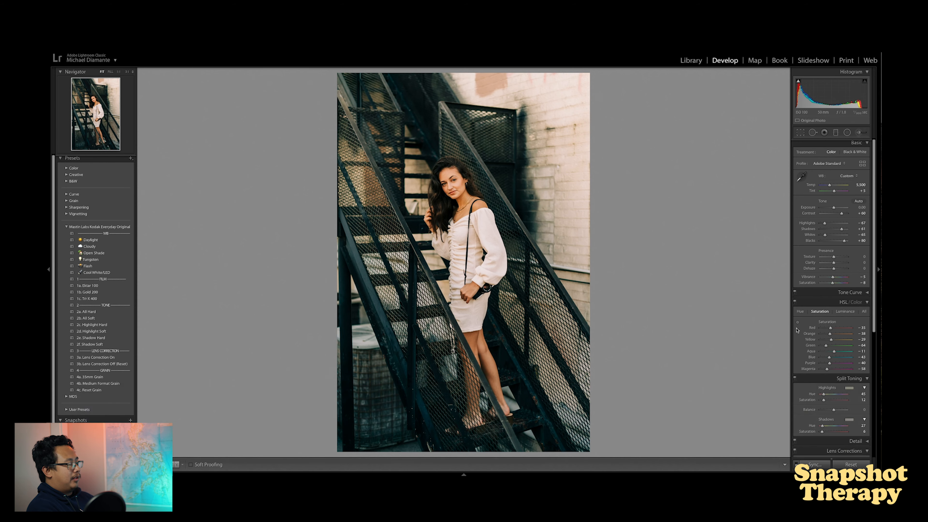
# View the staircase photo's before and after side by side, and switch to photo 19 in the same comparison.
pyautogui.click(175, 465)
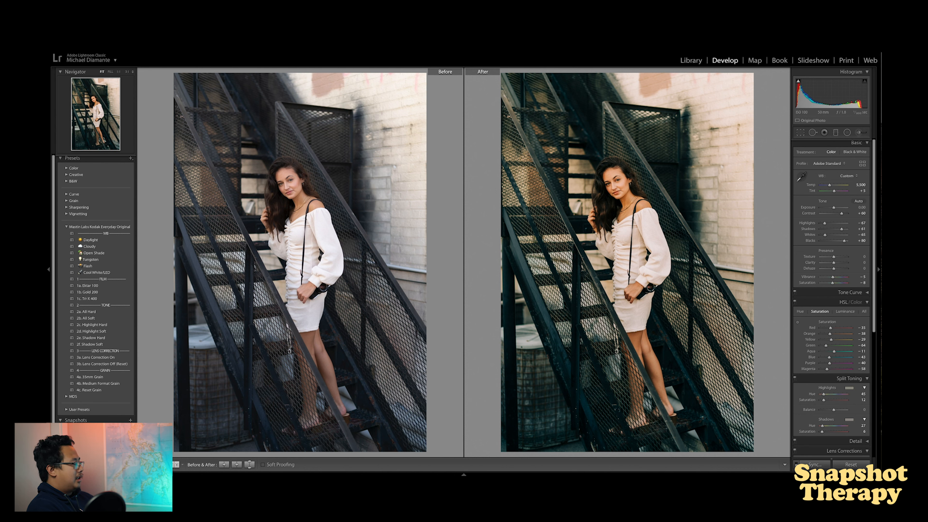
pyautogui.click(463, 474)
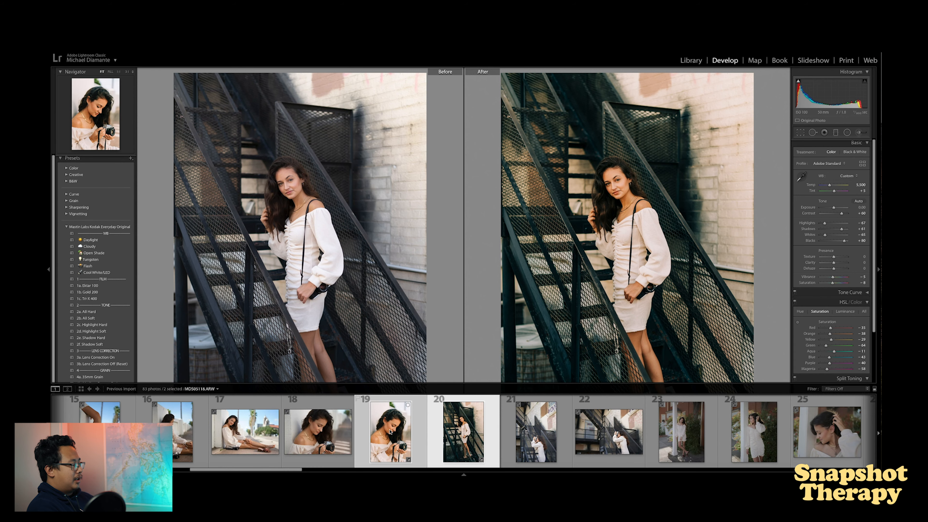
pyautogui.click(393, 420)
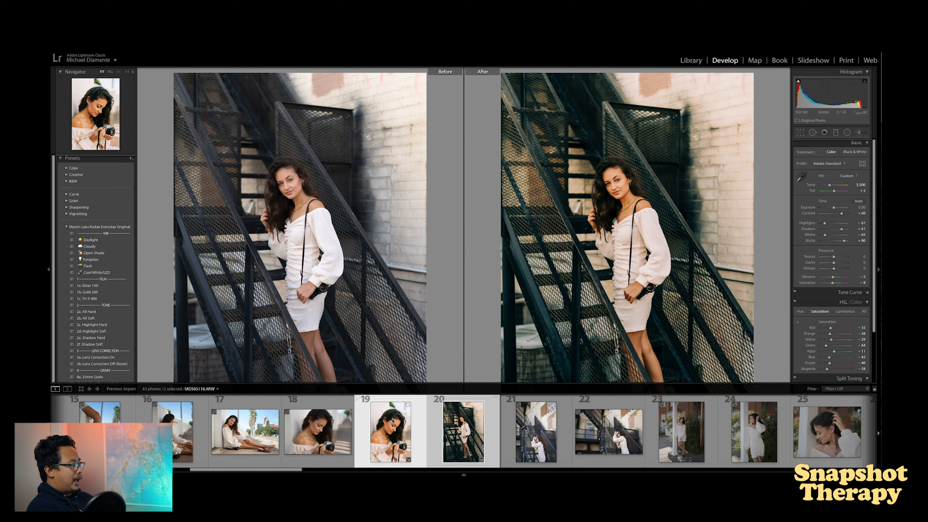